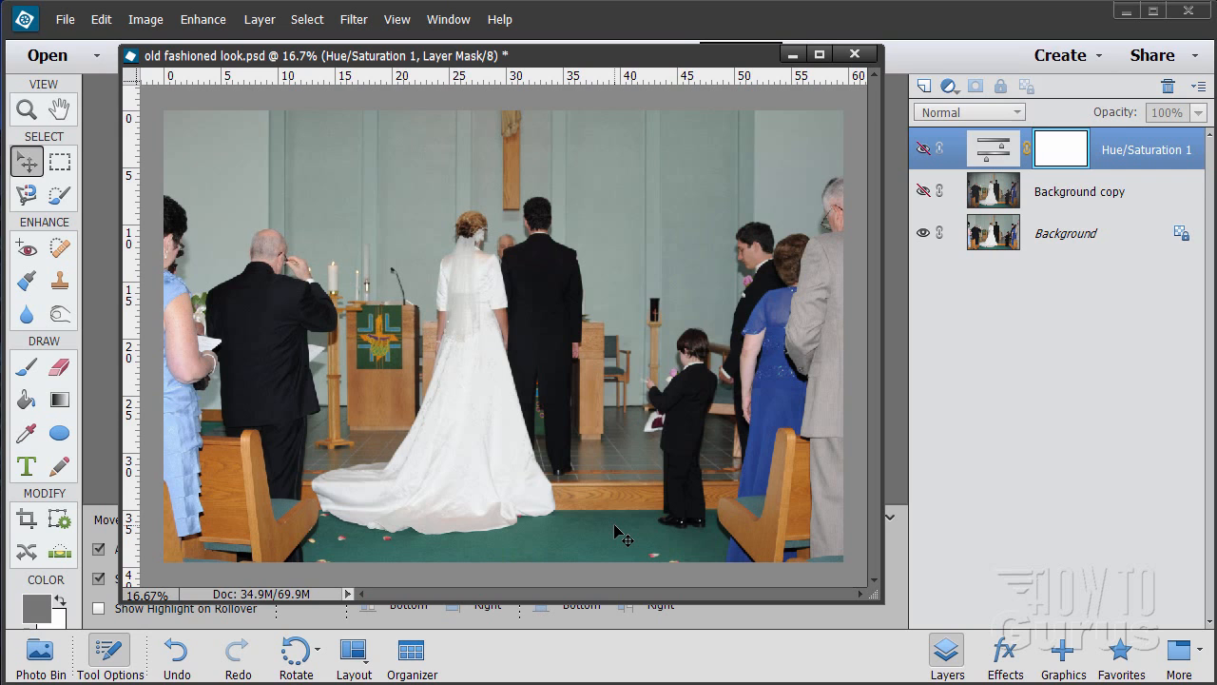
Review the finished old-fashioned effect by showing the Background copy and Hue/Saturation 1 layers, and hide both again.
click(924, 191)
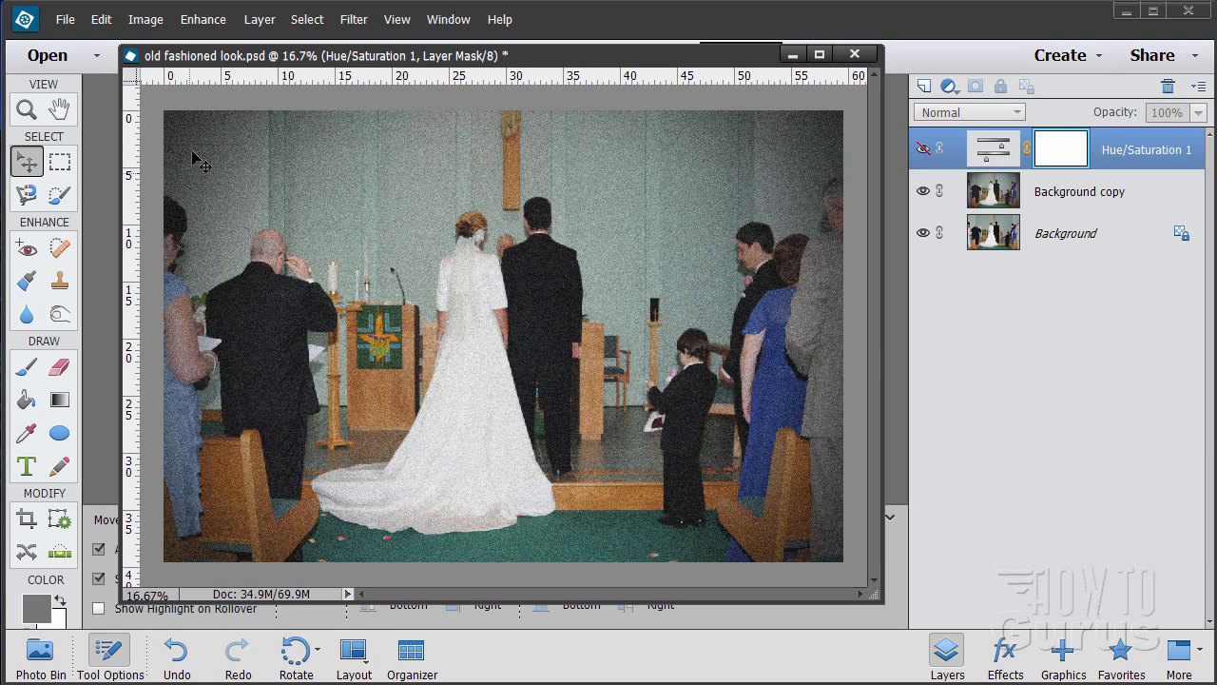
click(923, 149)
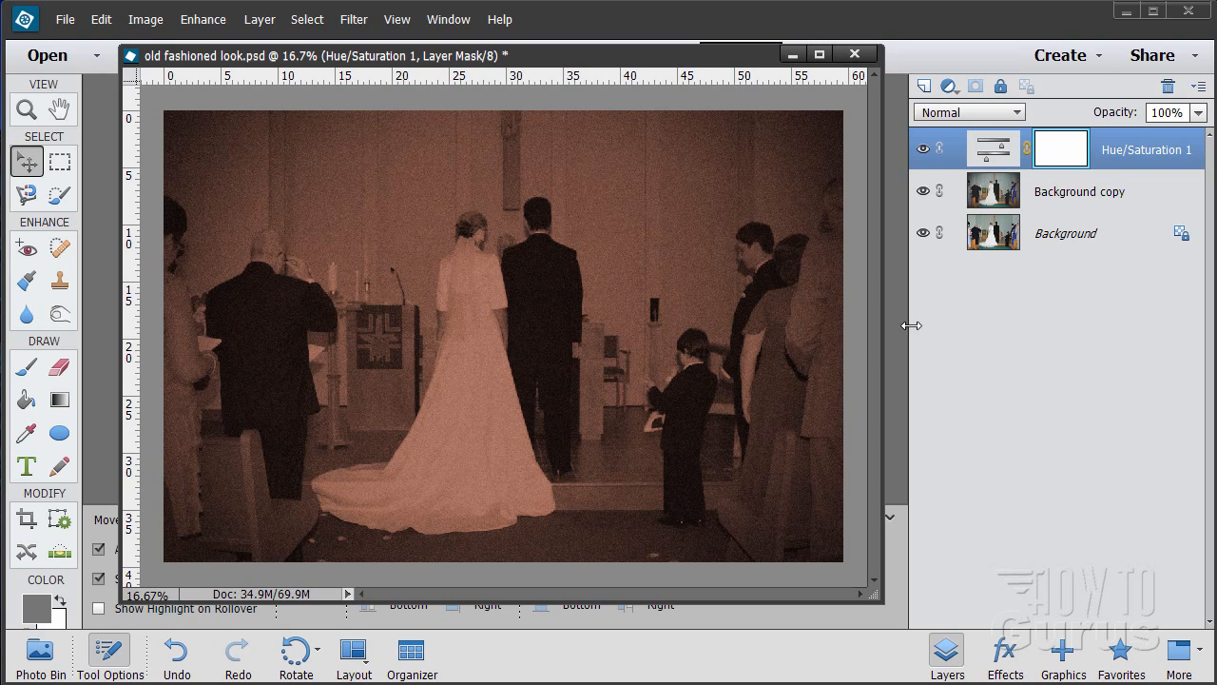
click(922, 148)
click(922, 191)
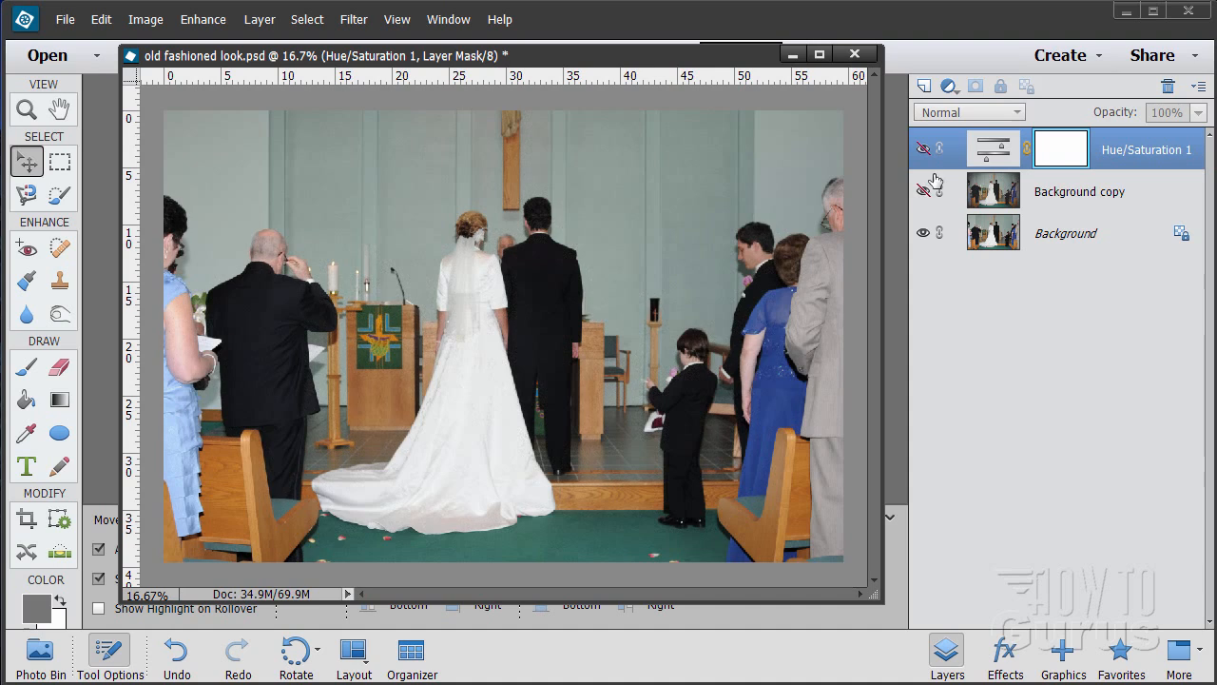
Duplicate the Background layer and hide the original Background.
click(993, 237)
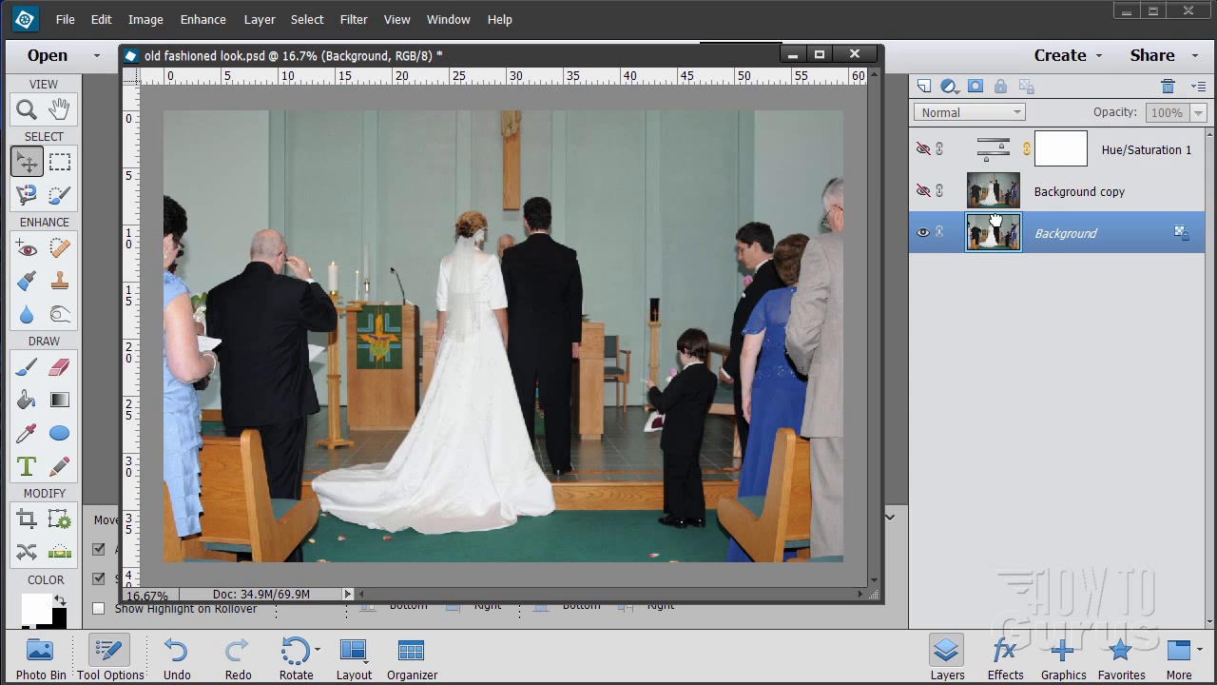
drag(995, 219, 923, 86)
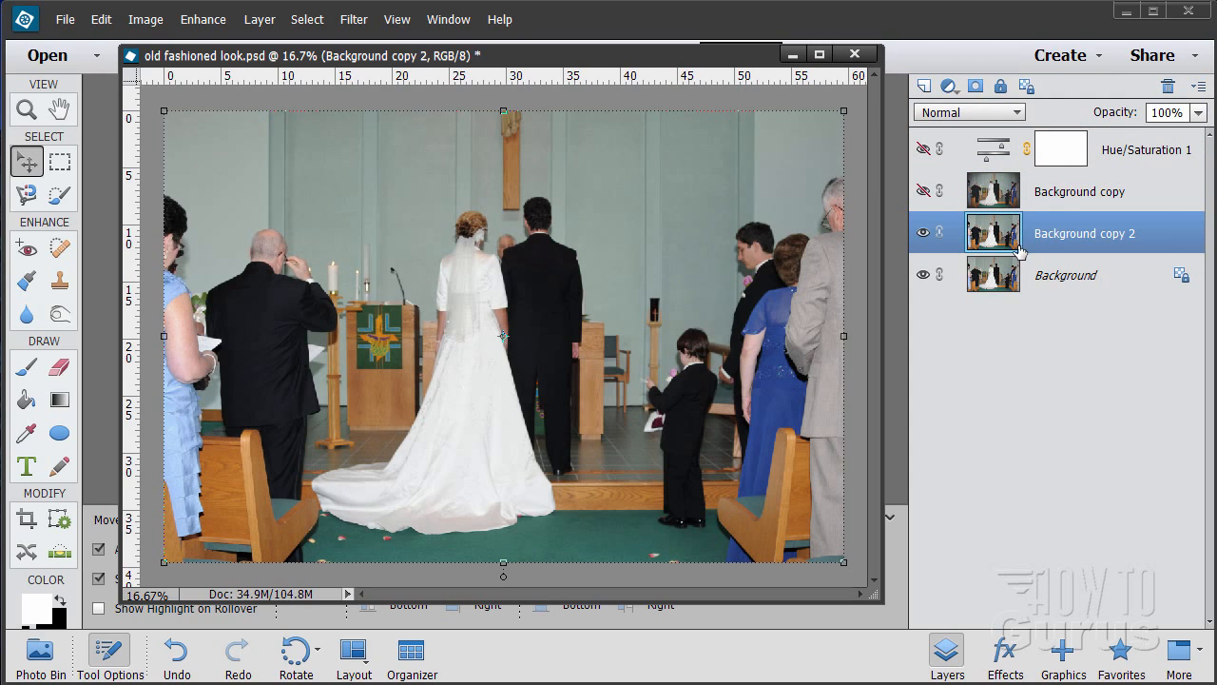
click(922, 276)
Start the Add Noise filter on the duplicated layer, keeping Gaussian distribution with Monochromatic off, and disable the image preview.
click(354, 20)
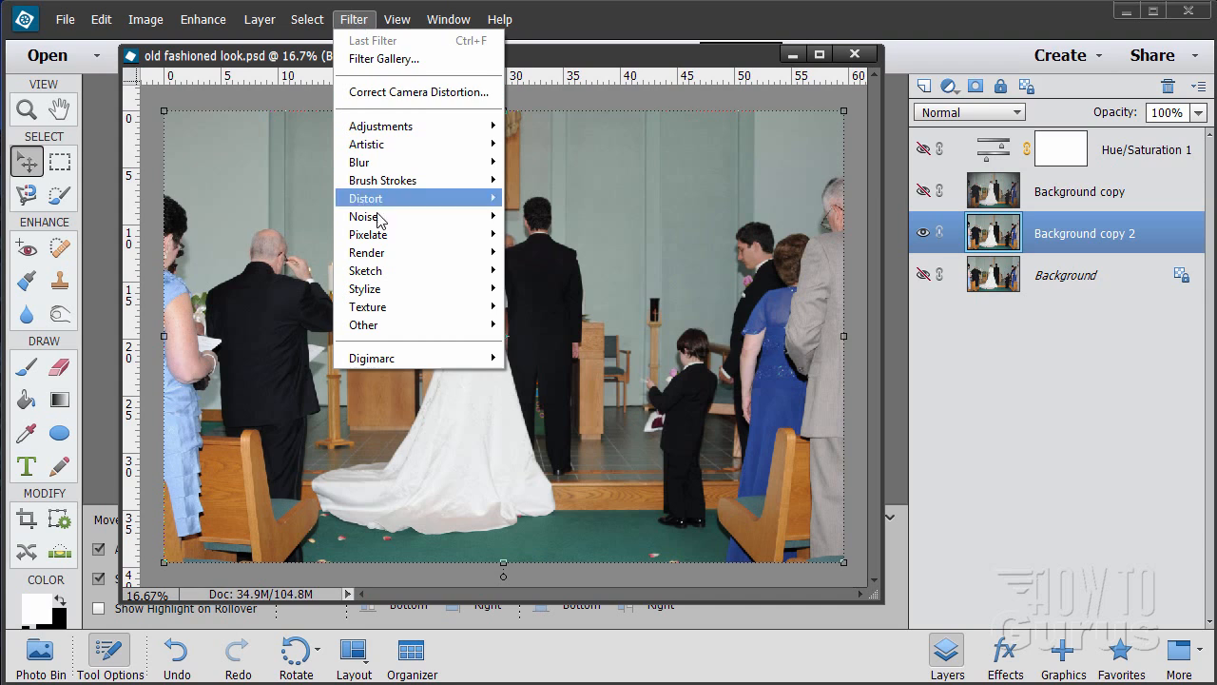
mouse_move(490, 219)
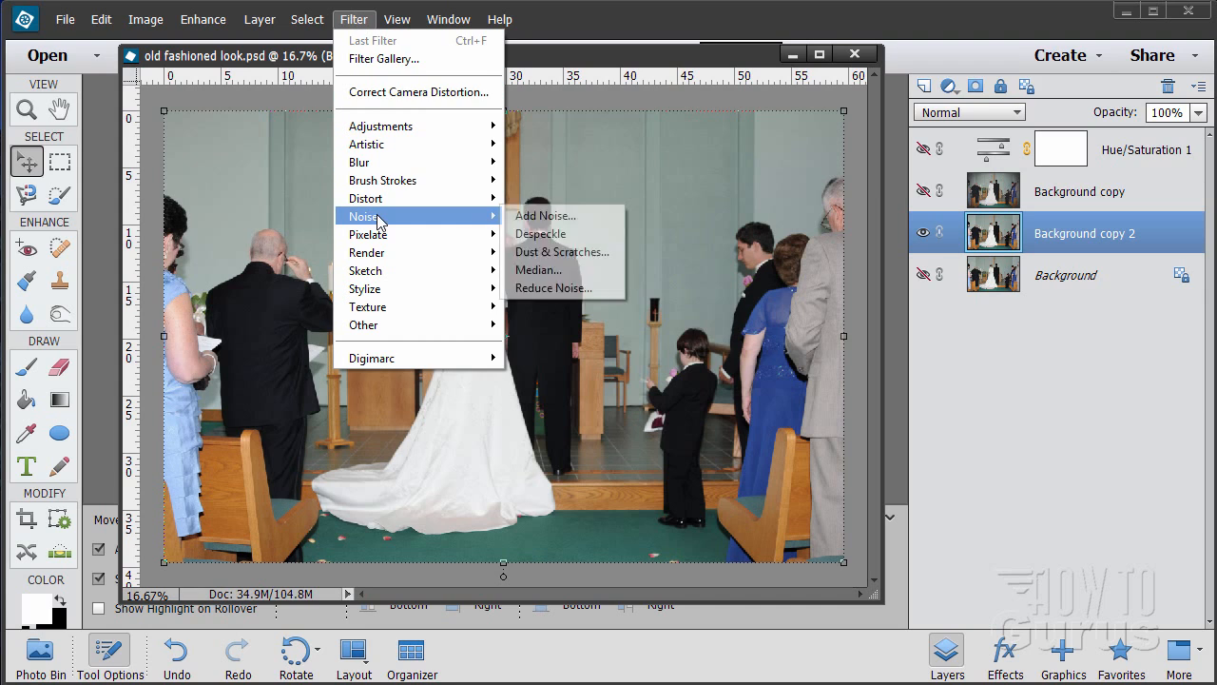
click(560, 217)
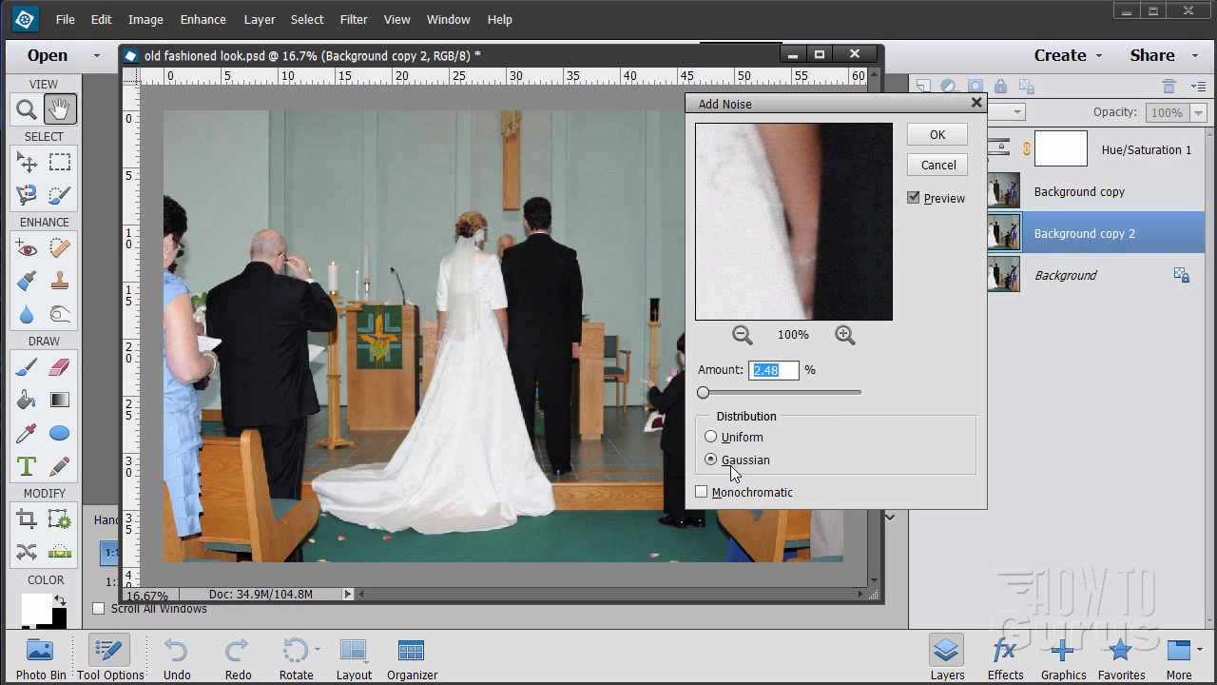
click(704, 492)
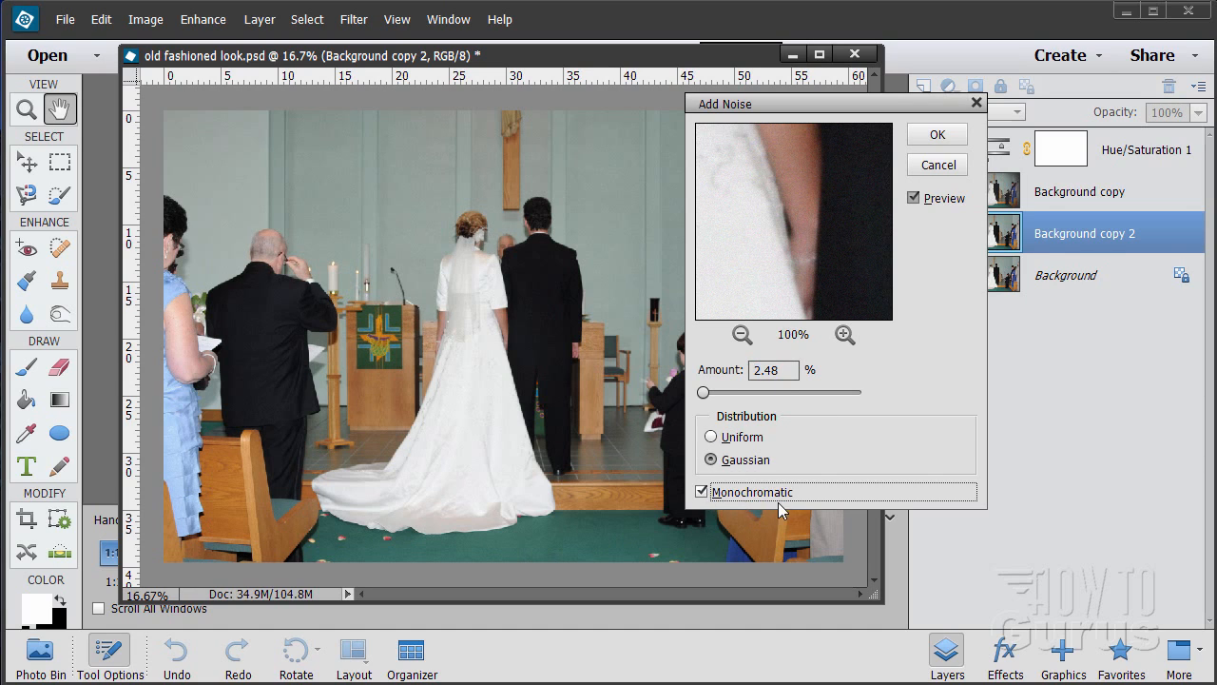
click(703, 493)
click(913, 198)
Set the noise amount to 21.52% while checking the couple at 17% in the filter preview, and re-enable the image preview.
click(741, 334)
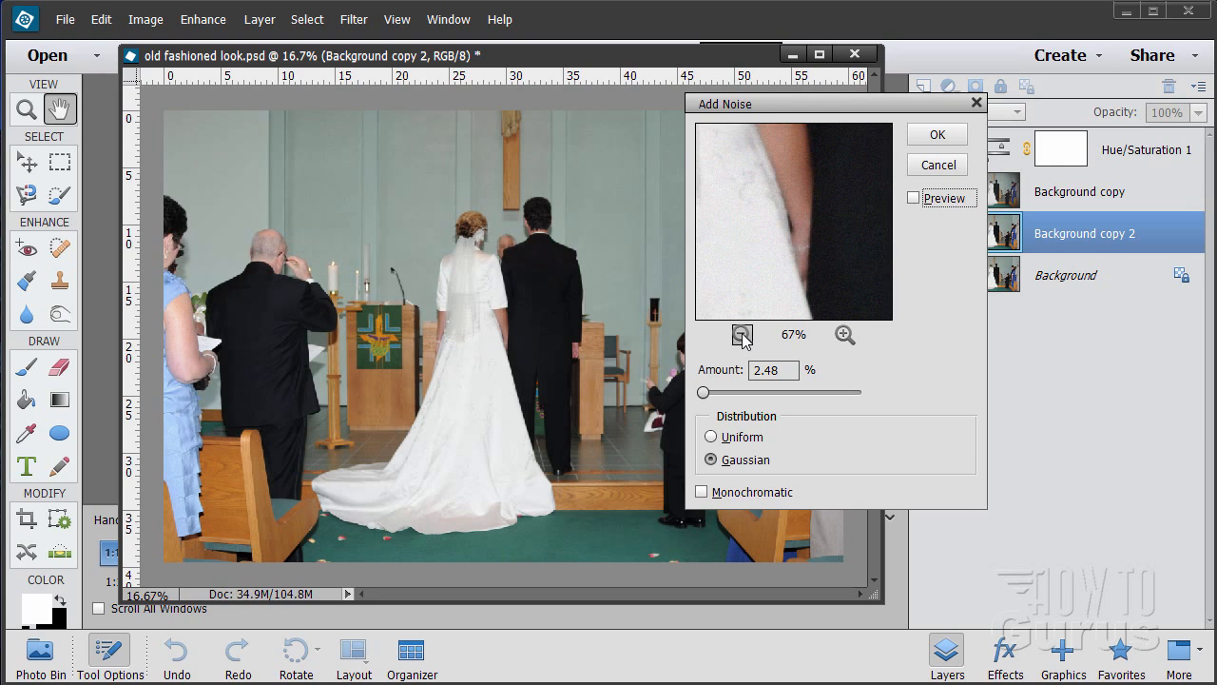
click(742, 335)
click(741, 335)
click(742, 335)
click(741, 335)
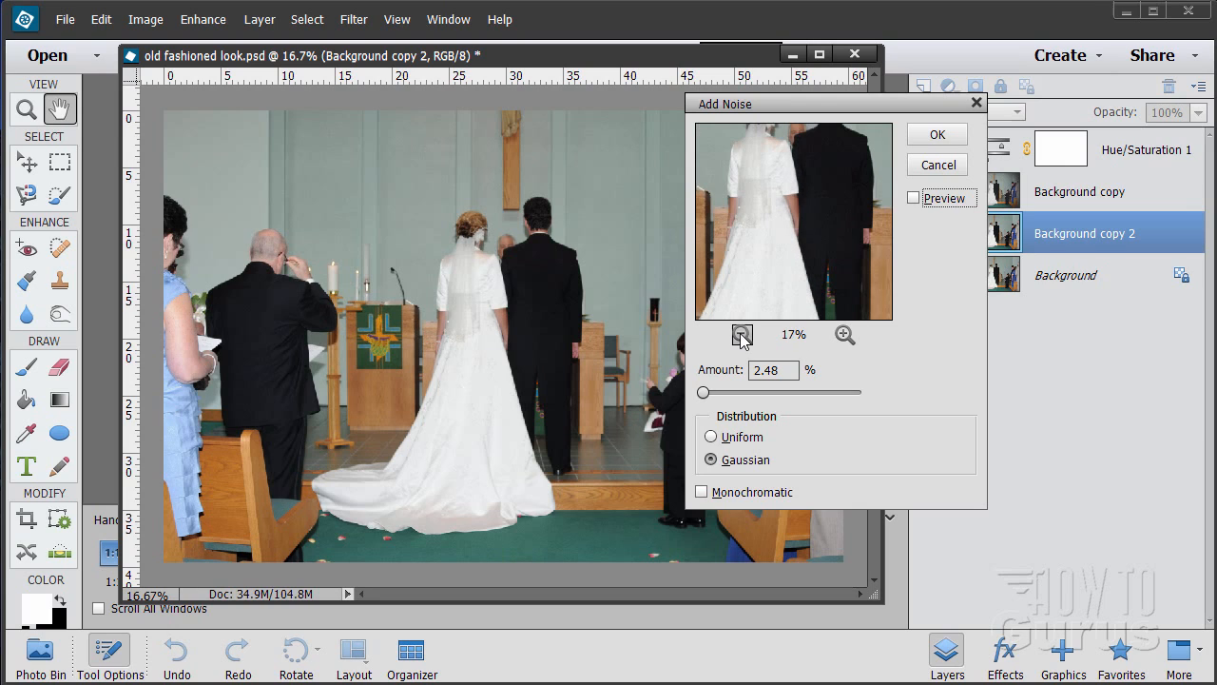
drag(768, 190, 766, 278)
drag(802, 166, 789, 251)
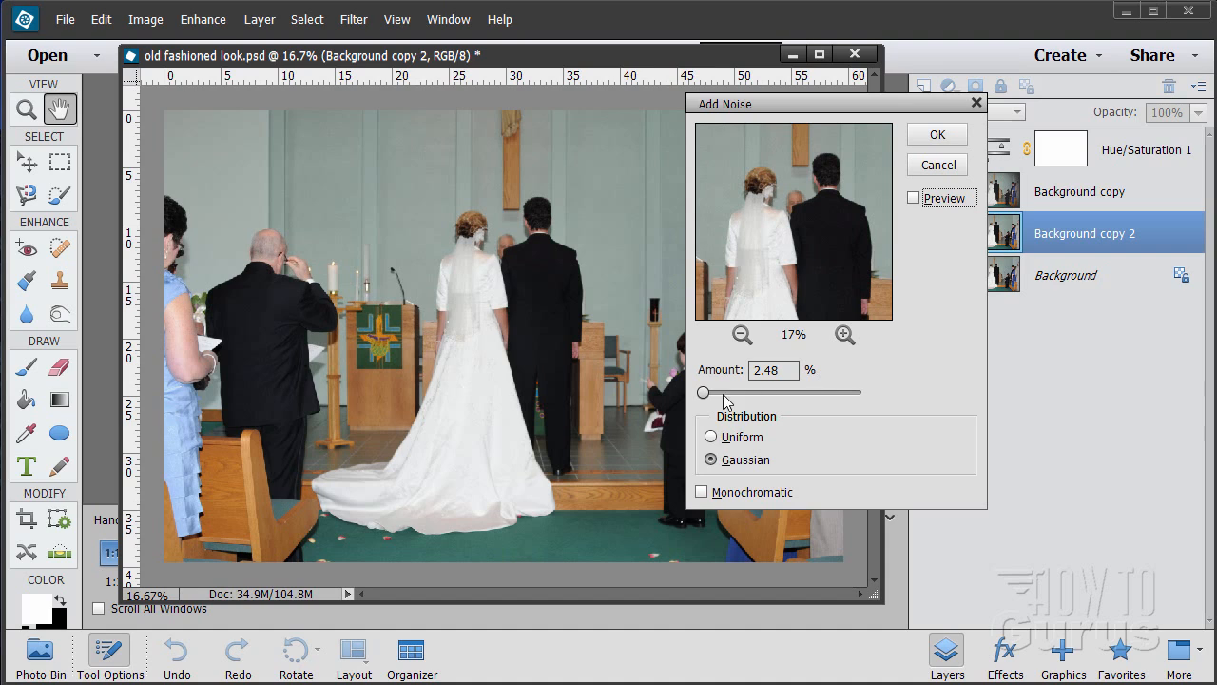
drag(703, 396, 713, 396)
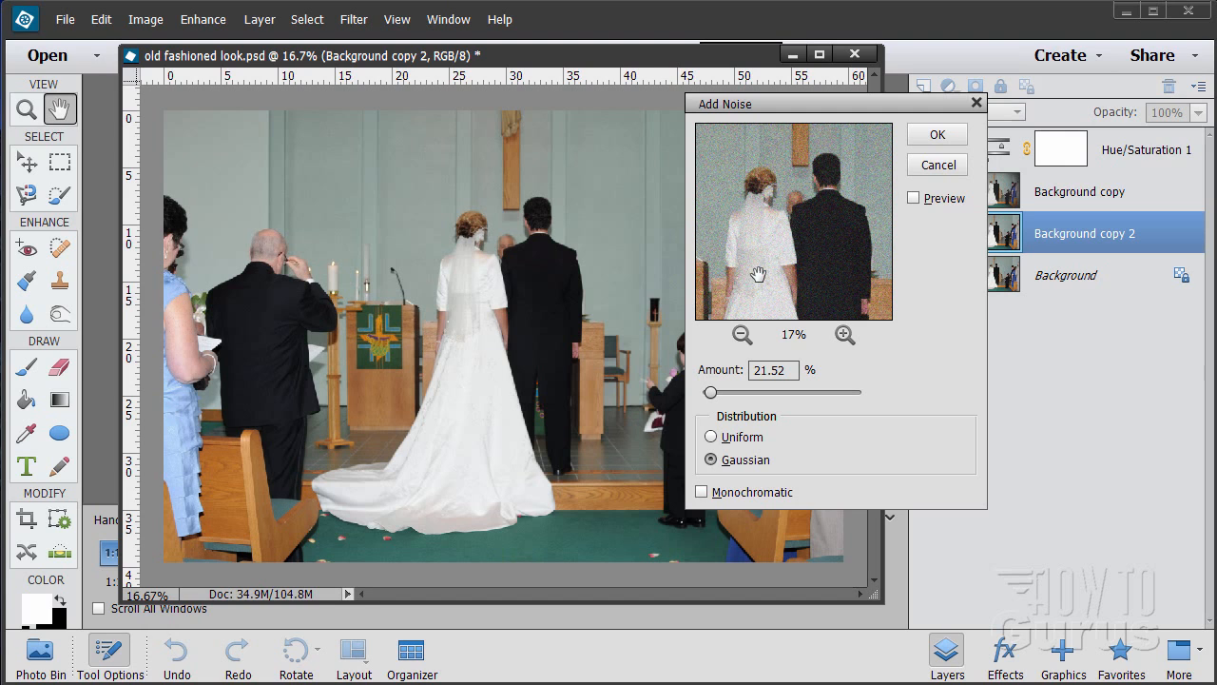
click(914, 198)
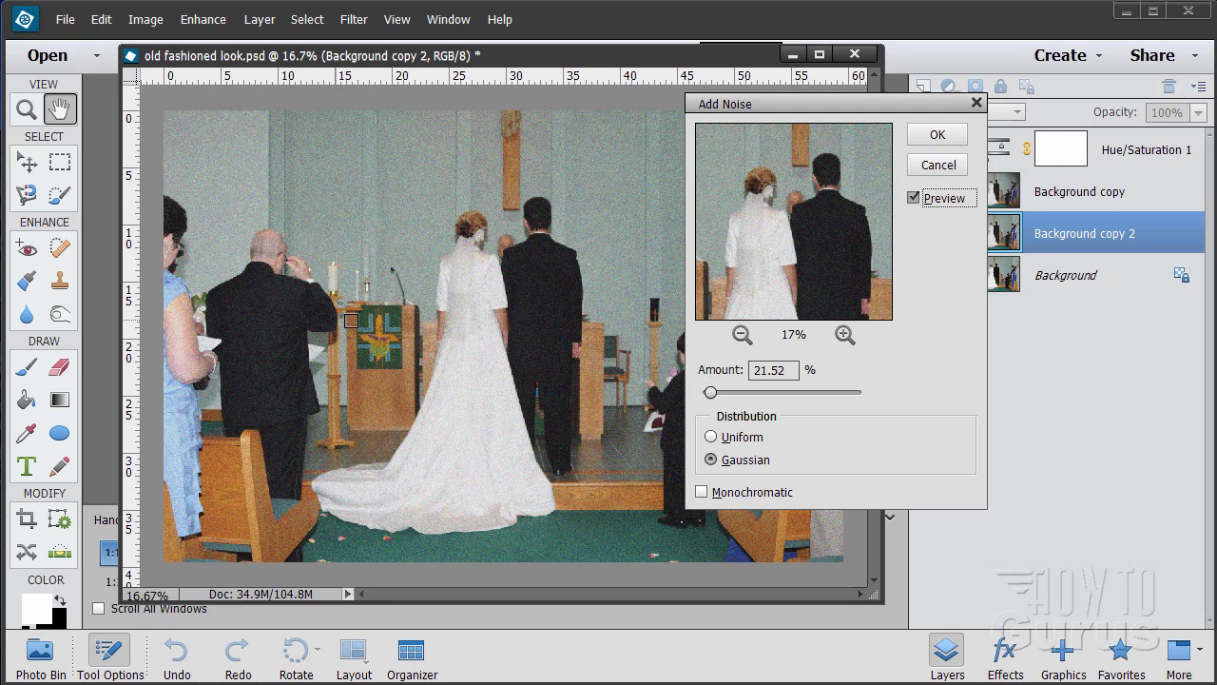
Try a stronger noise amount of 28.66%, comparing Monochromatic on and off and the Uniform distribution.
mouse_move(710, 393)
mouse_down()
mouse_move(767, 398)
mouse_move(704, 398)
mouse_move(715, 400)
mouse_up()
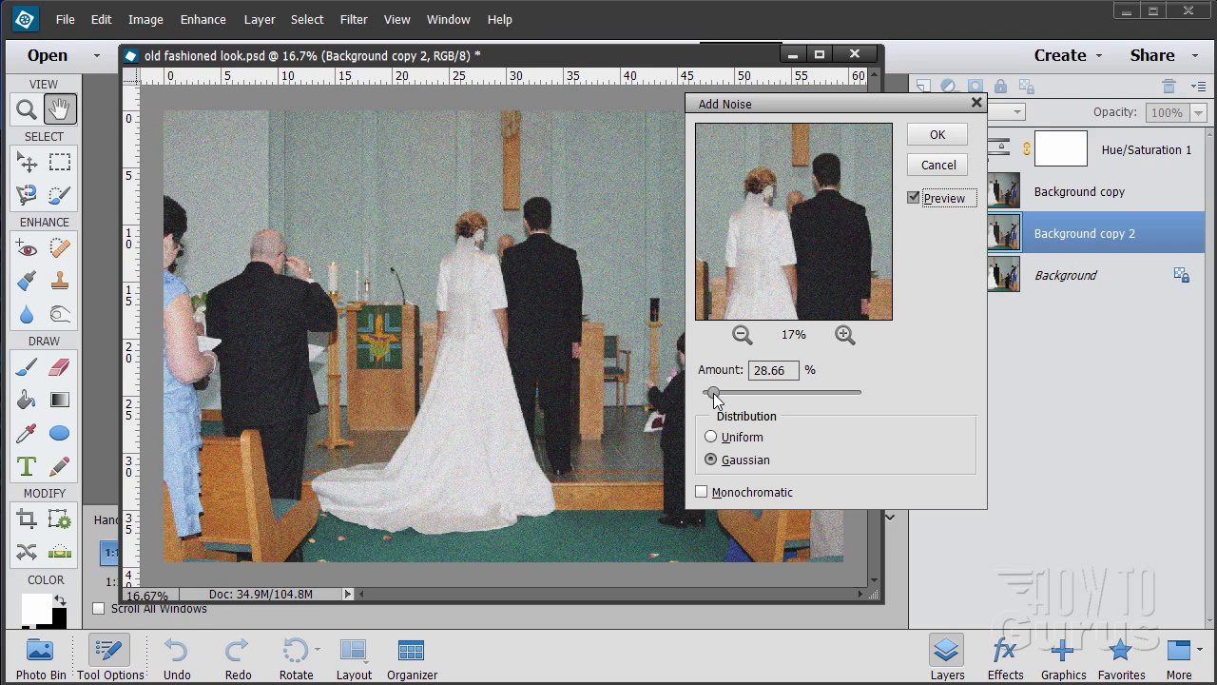
click(702, 494)
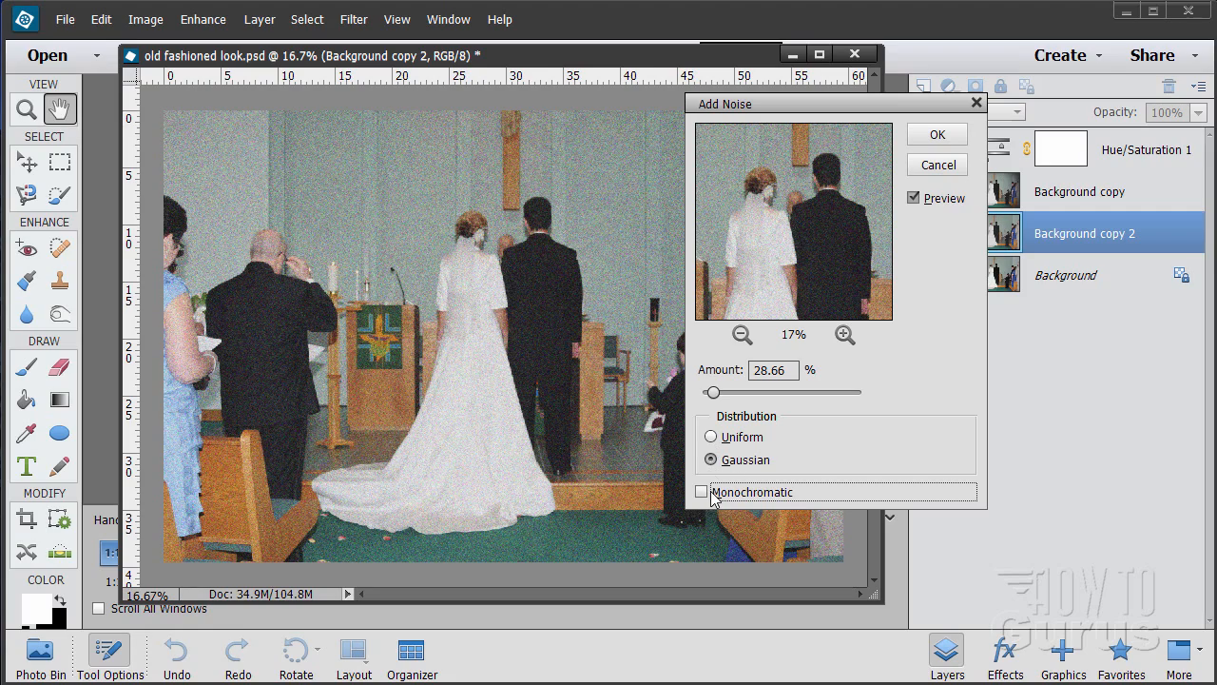
click(705, 495)
click(706, 494)
click(711, 436)
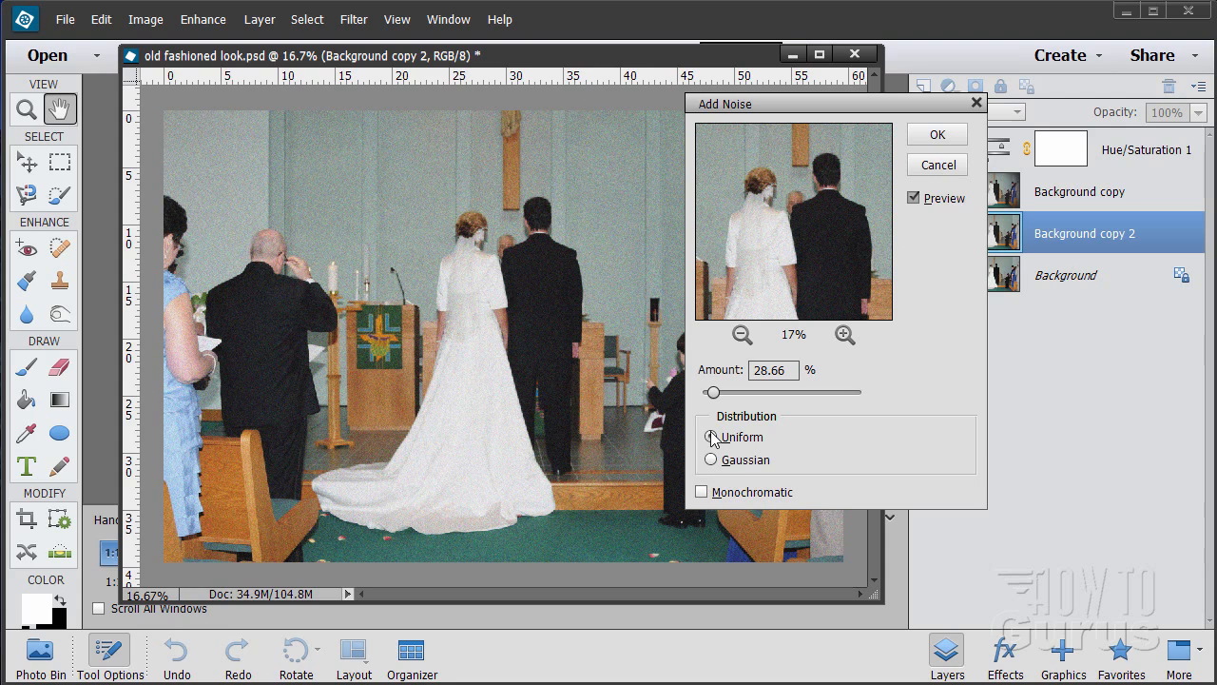
Set the noise amount to 21.52% with Gaussian distribution and apply the filter.
drag(725, 399, 712, 398)
click(711, 461)
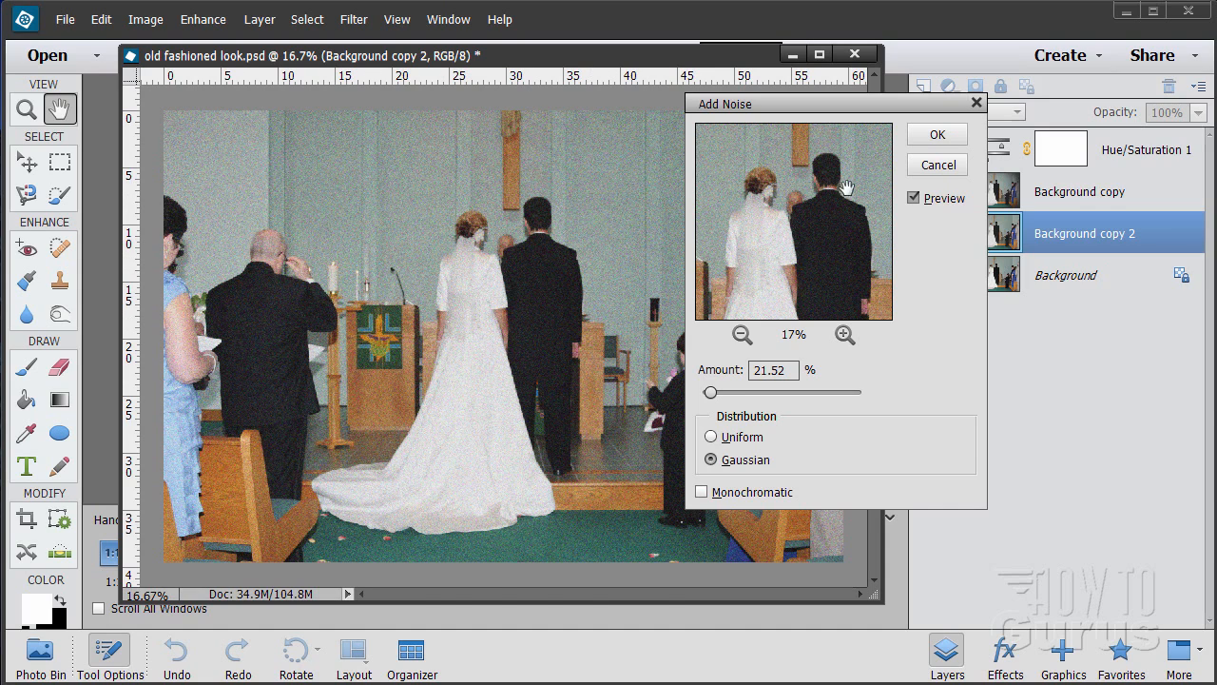
click(938, 135)
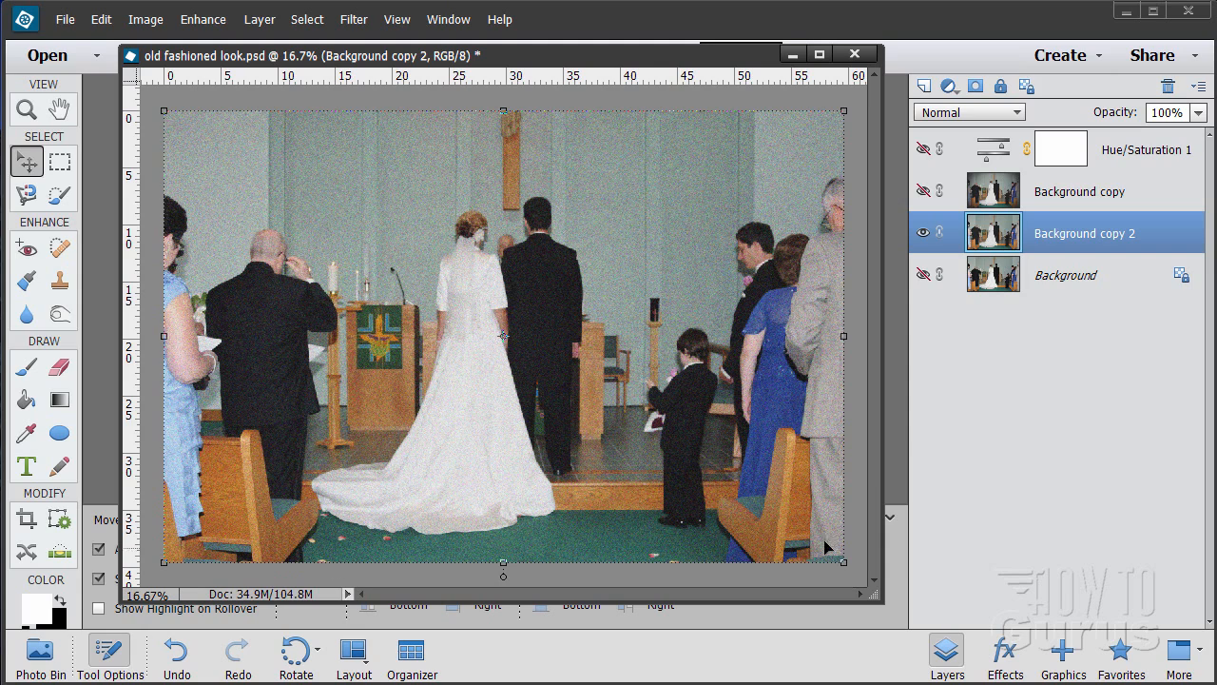
Start Correct Camera Distortion on the noisy layer and darken the image edges with a vignette amount of -54.
click(354, 20)
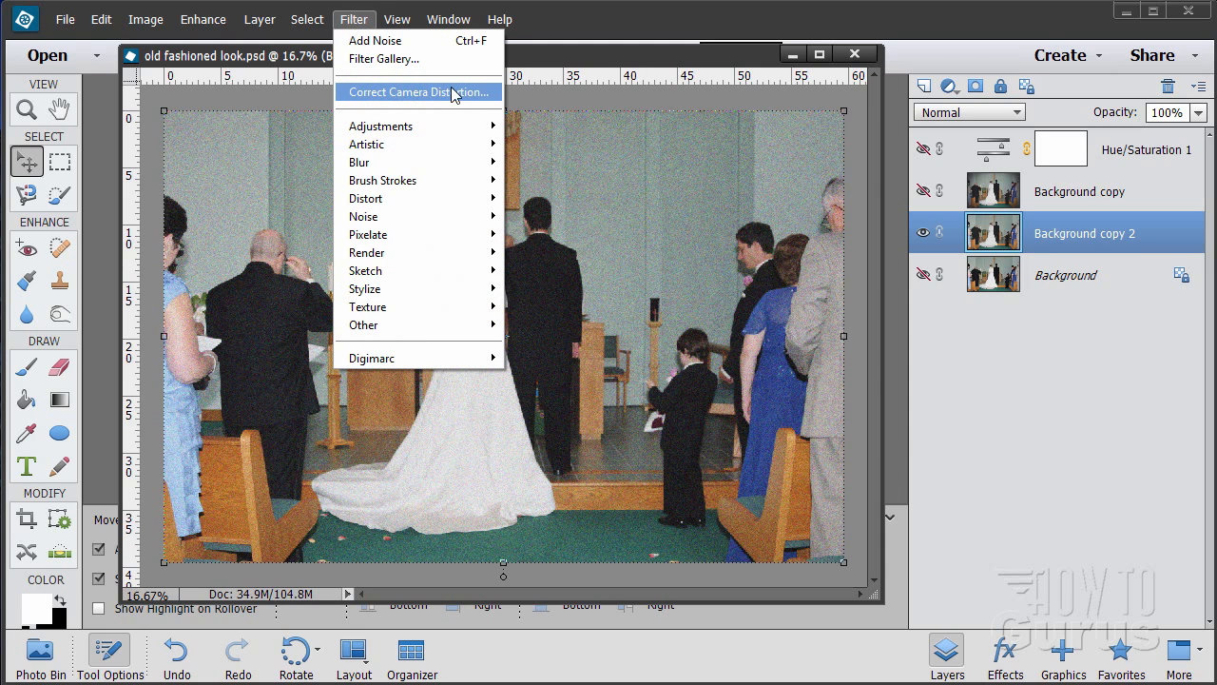
click(397, 95)
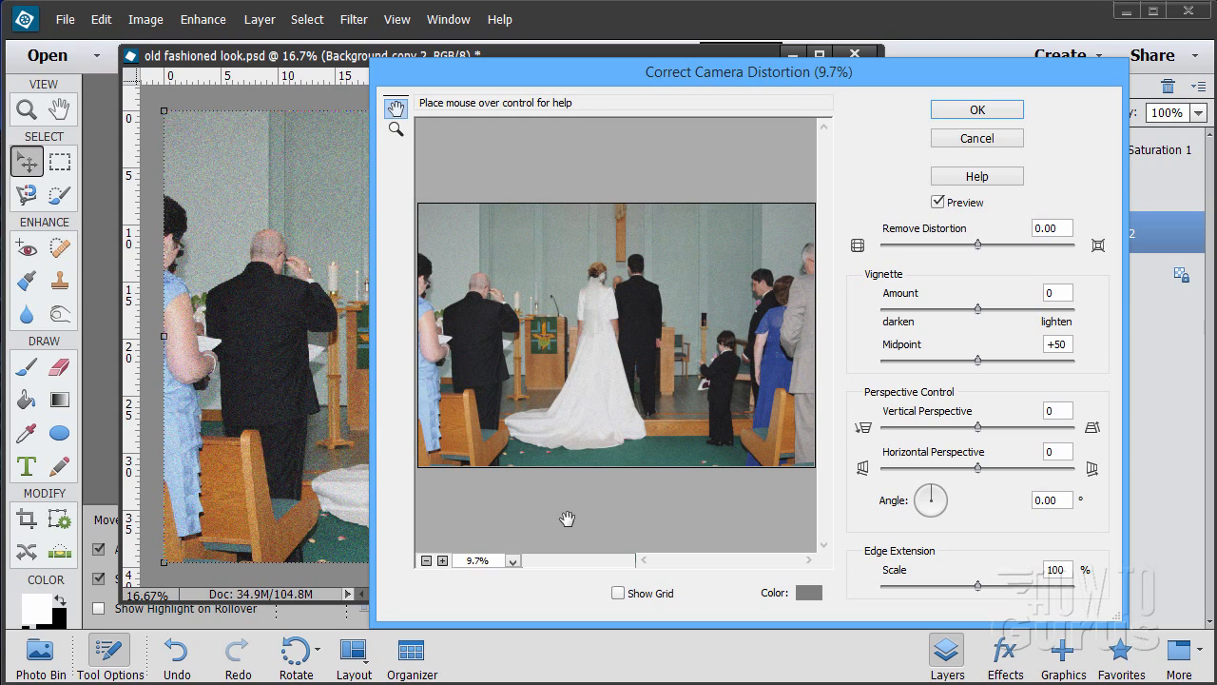
click(992, 312)
drag(993, 312, 1006, 310)
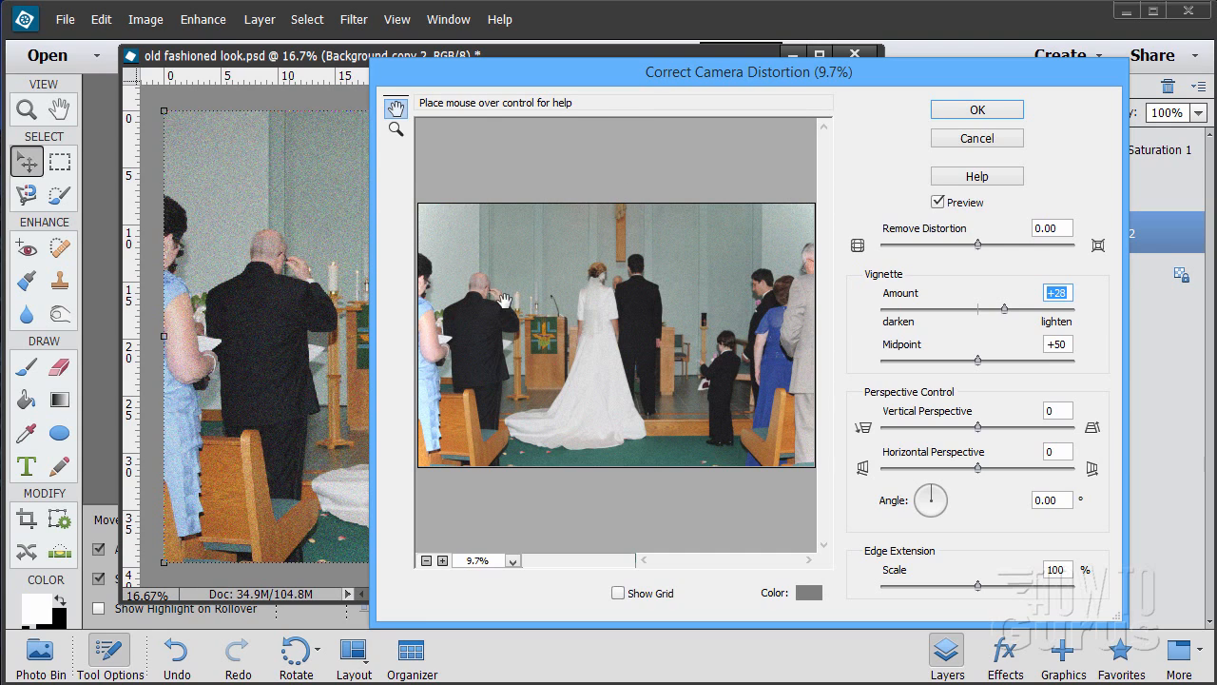
drag(1005, 314, 929, 317)
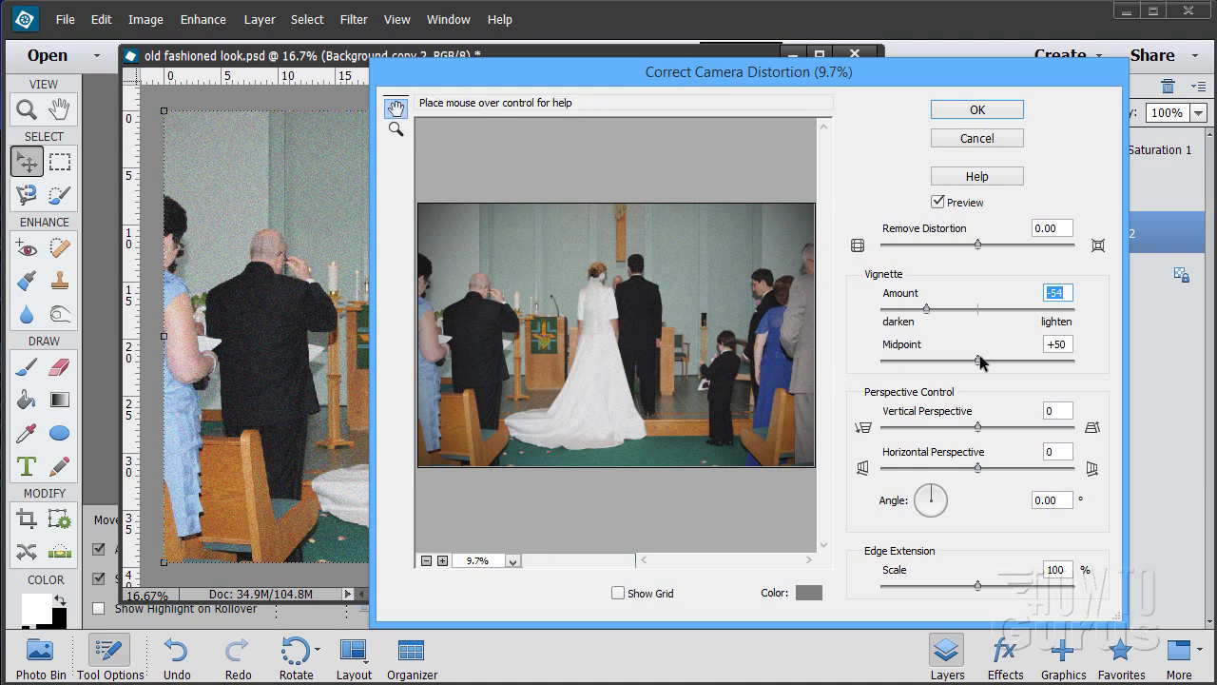
Try wider and narrower vignette spreads and set the vignette midpoint to +38.
drag(978, 362, 1024, 361)
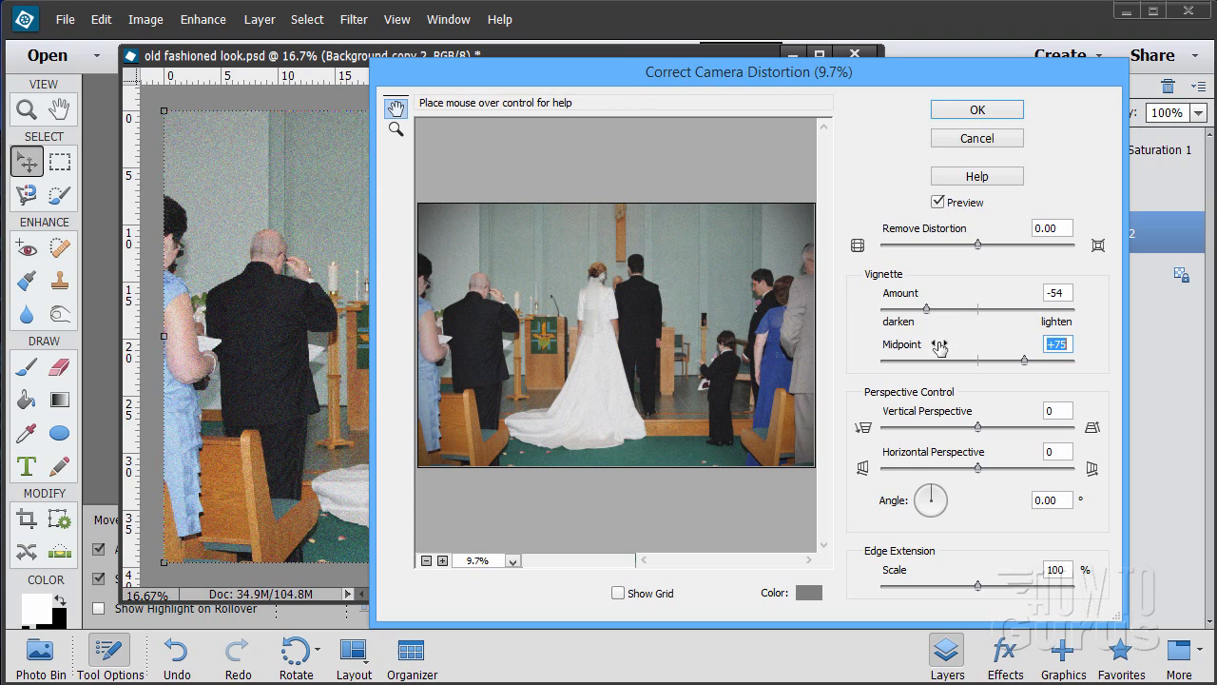
drag(927, 361, 914, 361)
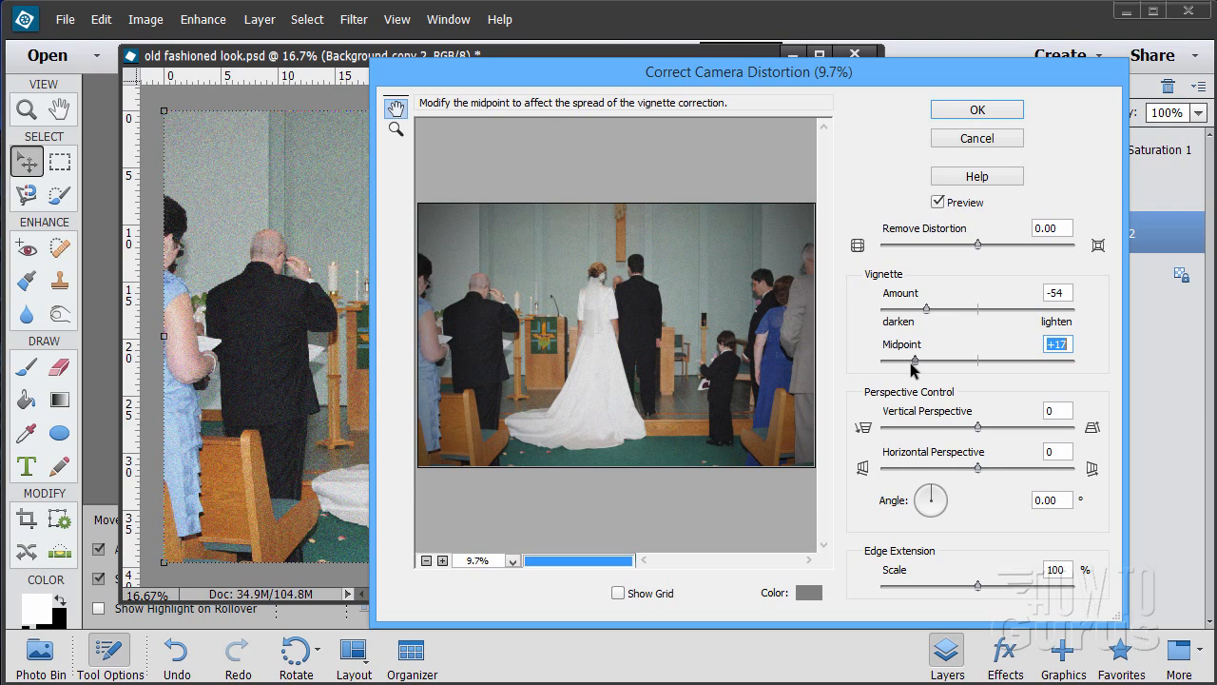
click(979, 364)
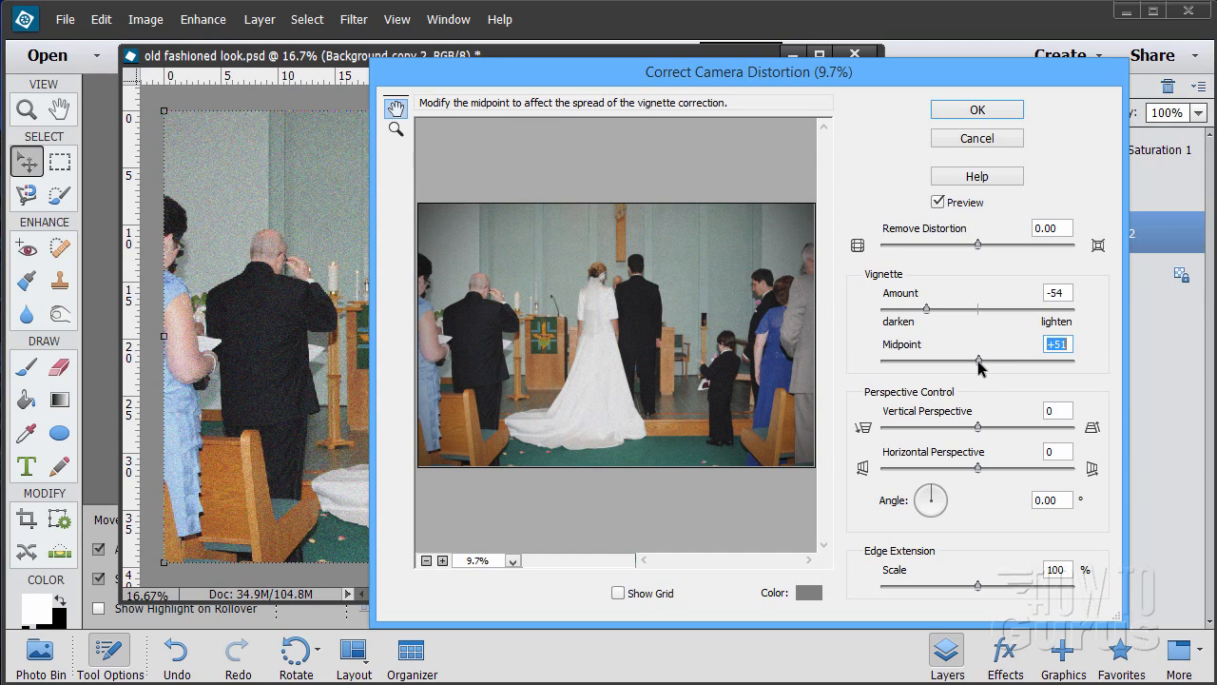
drag(979, 364, 959, 367)
drag(959, 359, 955, 361)
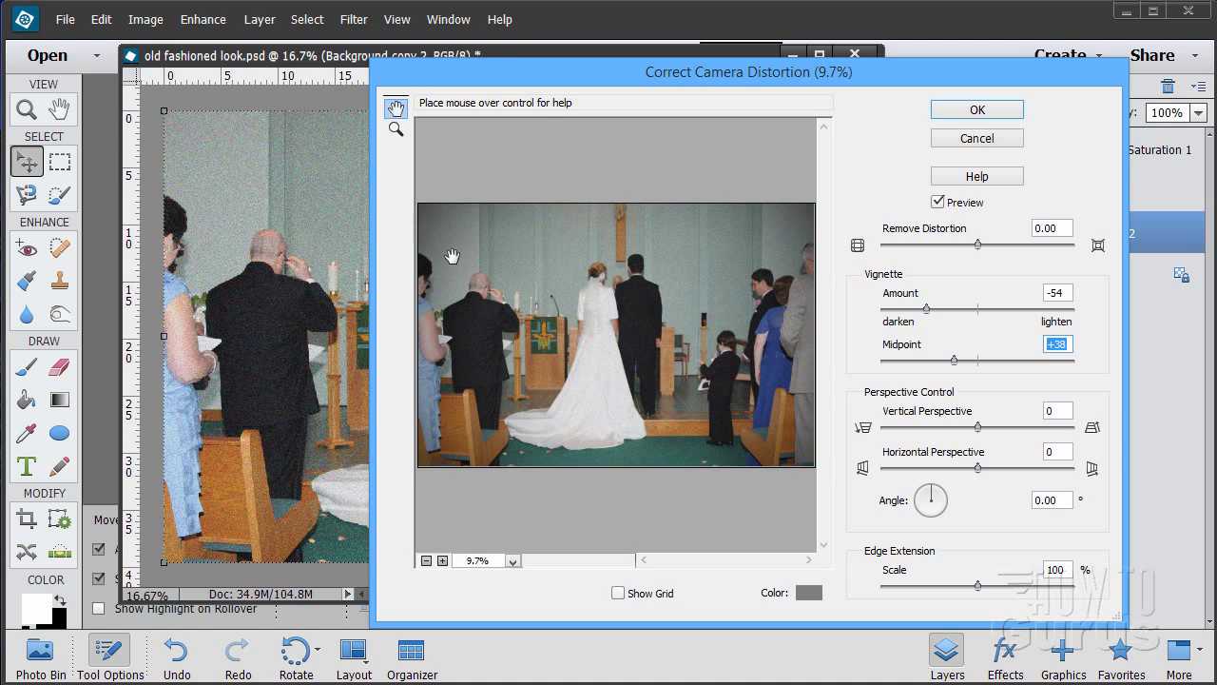
Compare the image with and without the vignette, and apply the camera distortion correction.
click(939, 204)
click(939, 205)
click(938, 203)
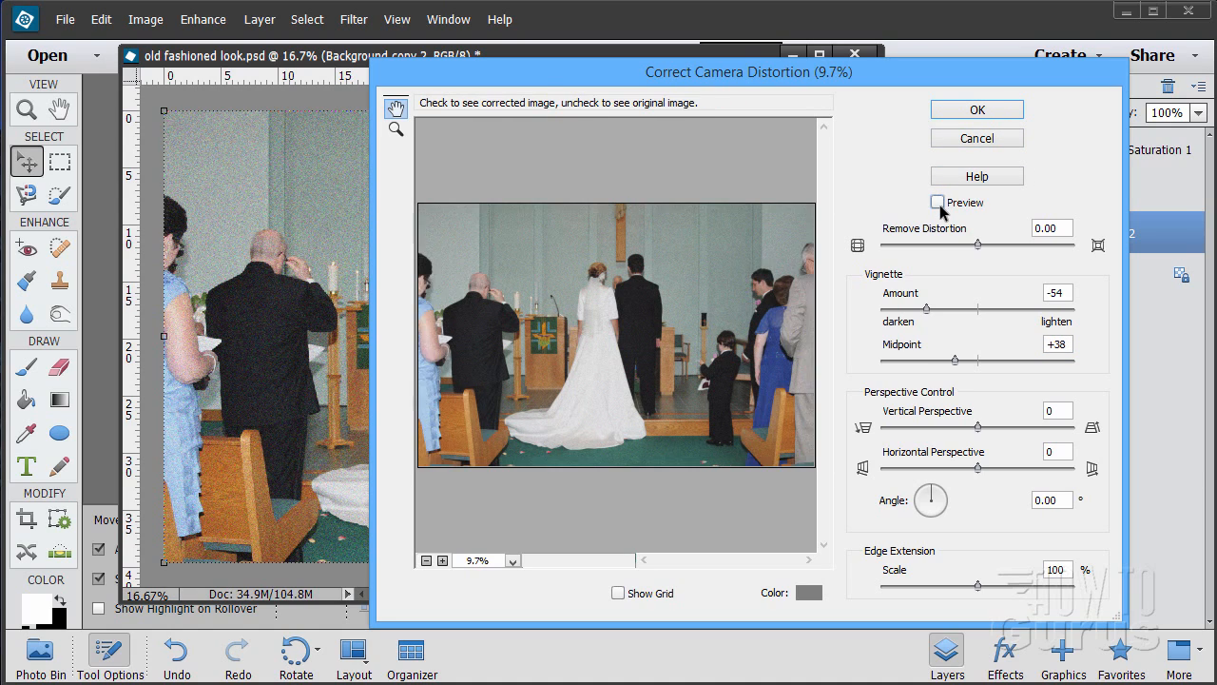
click(938, 203)
click(938, 203)
click(938, 202)
click(938, 203)
click(937, 203)
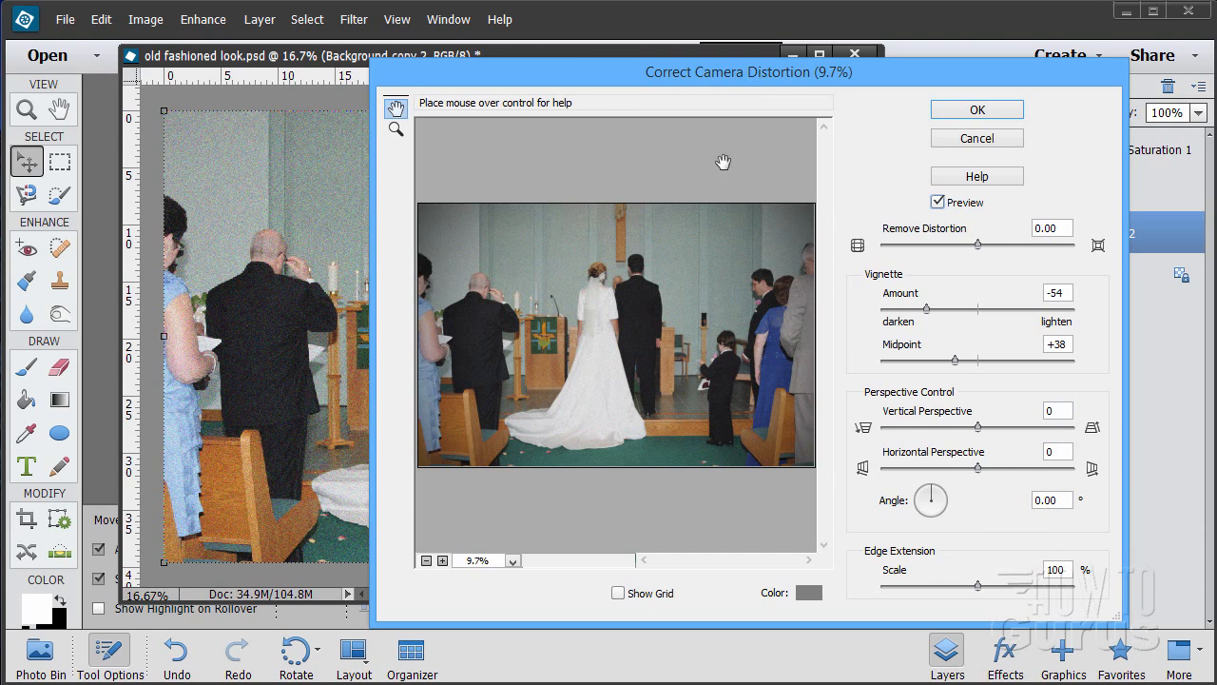
click(981, 113)
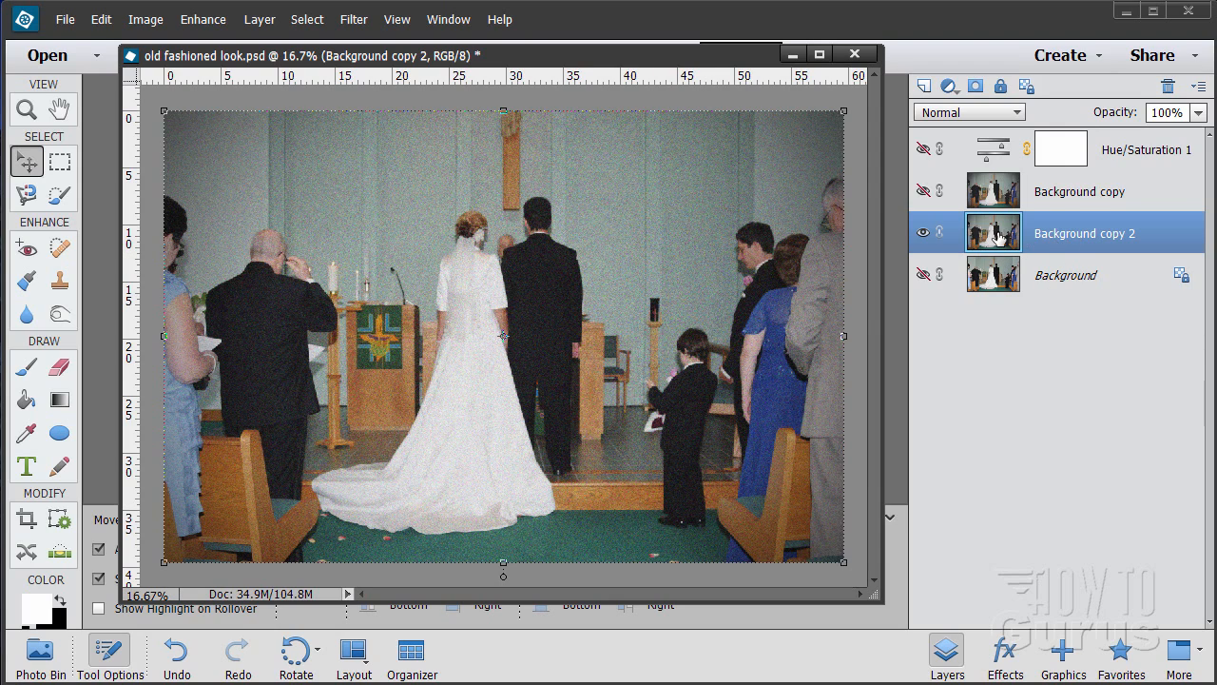
Add a Hue/Saturation adjustment layer above the noisy, vignetted copy and turn on Colorize.
click(922, 234)
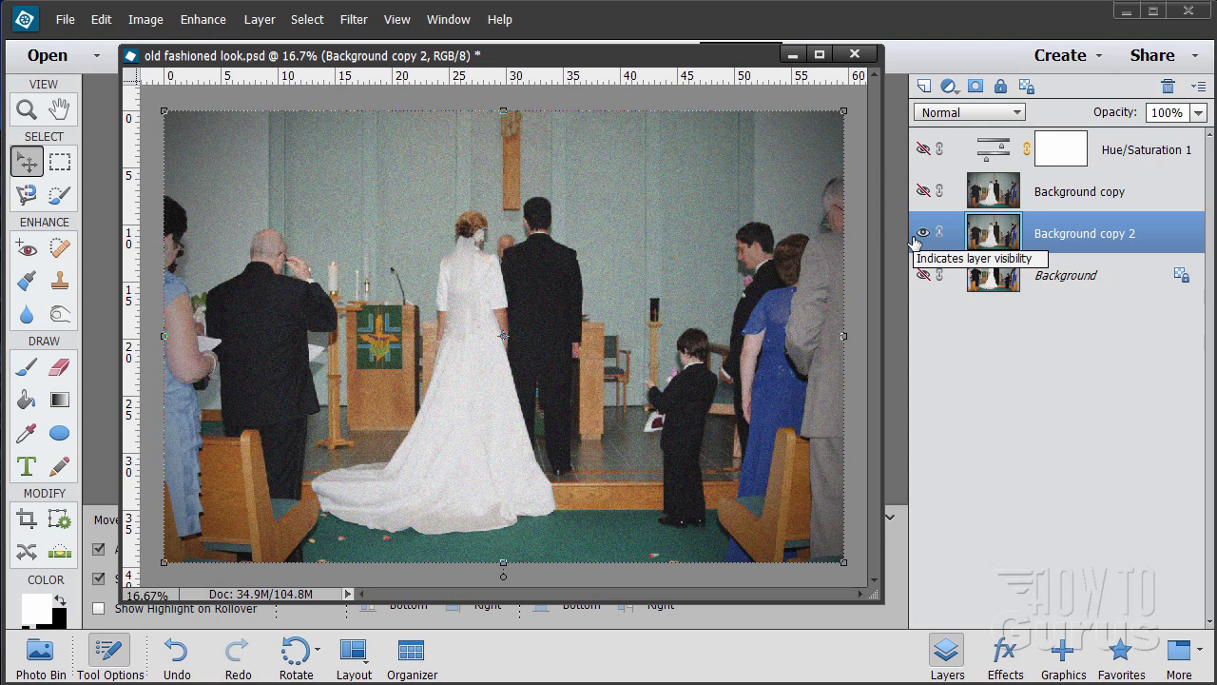
click(259, 20)
mouse_move(302, 183)
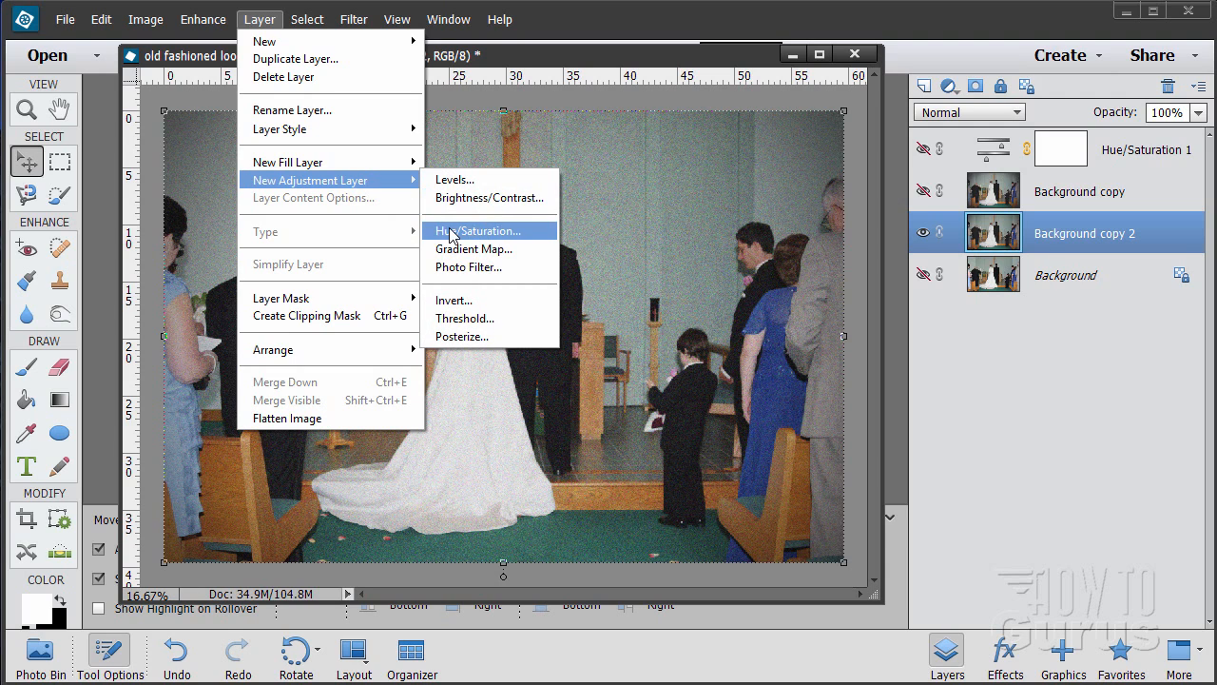
click(488, 231)
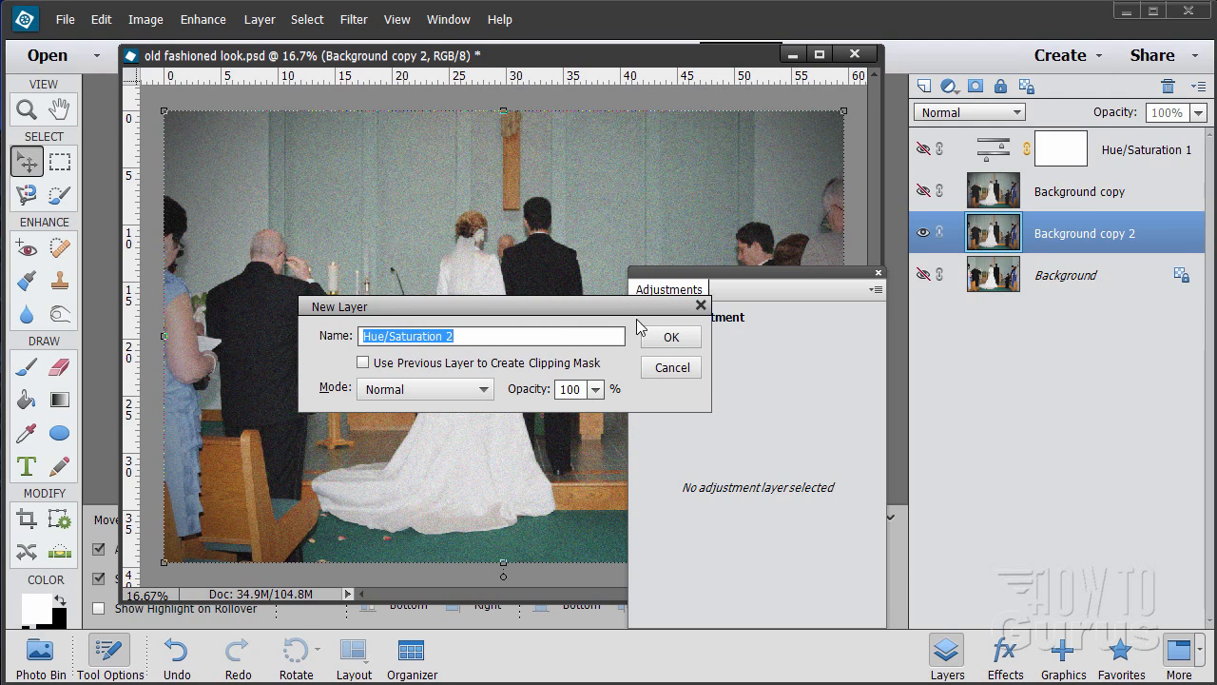
click(672, 337)
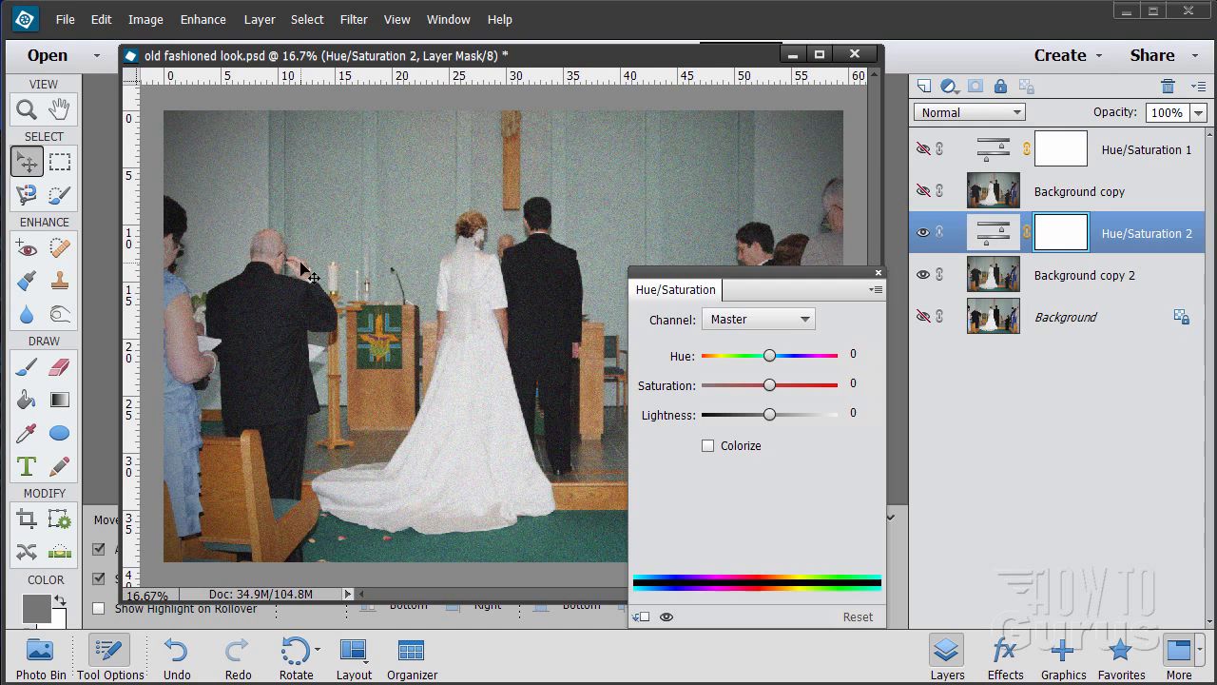
click(707, 447)
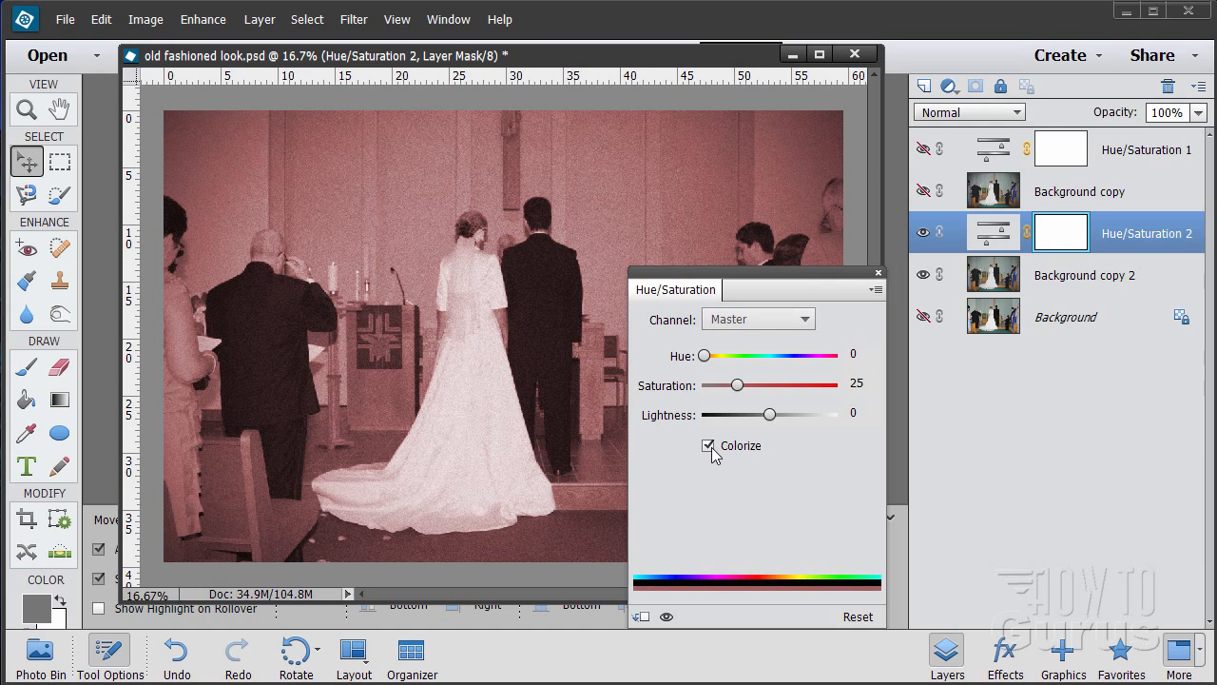
Tint the wedding photo brown by setting Hue 13, Saturation 24 and Lightness -19 on the Hue/Saturation 2 layer.
drag(711, 282, 925, 278)
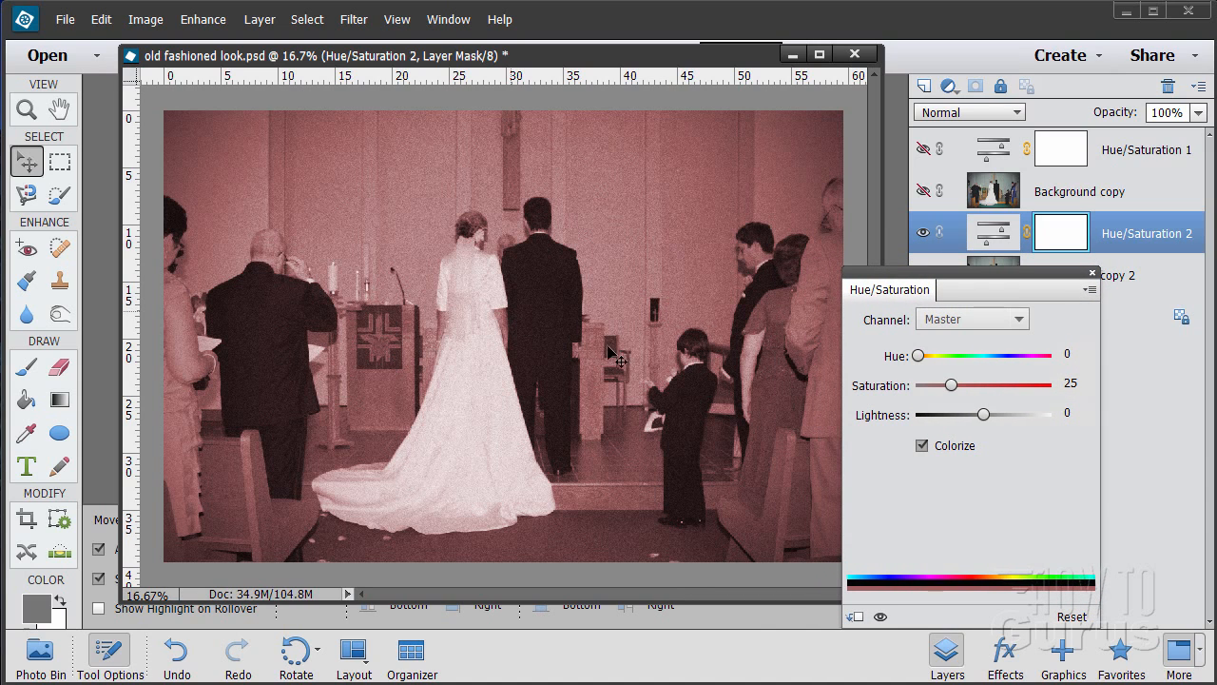
drag(920, 360, 950, 389)
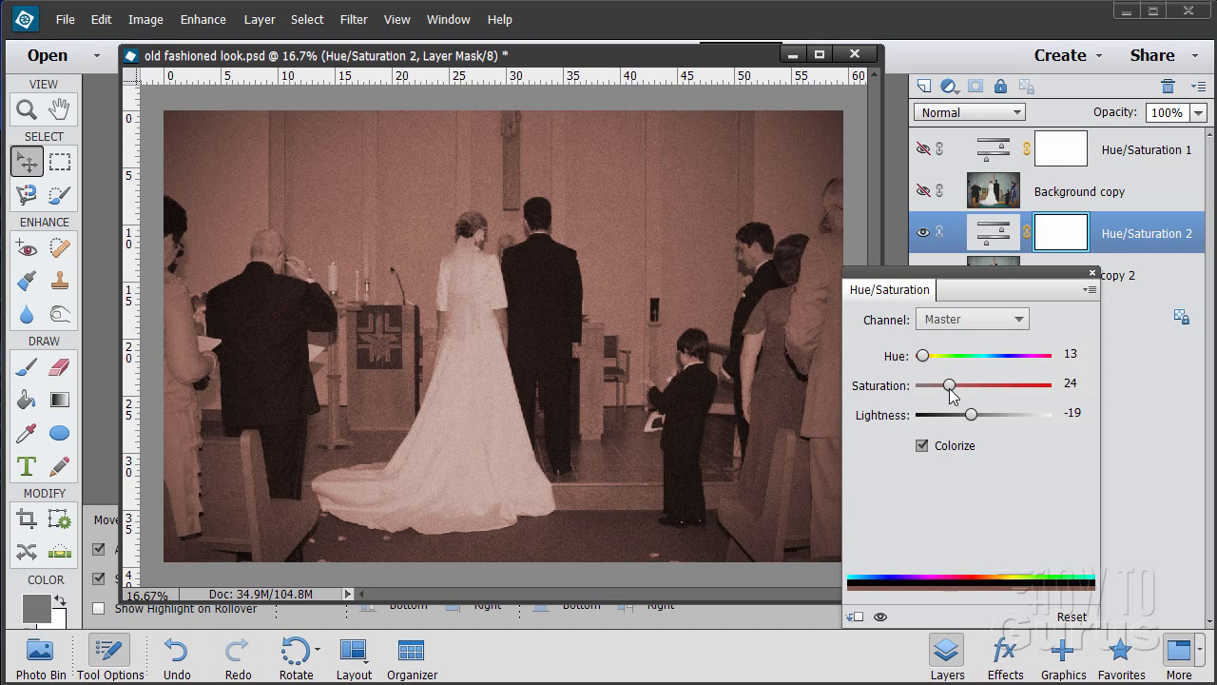
drag(951, 393, 948, 394)
click(1092, 273)
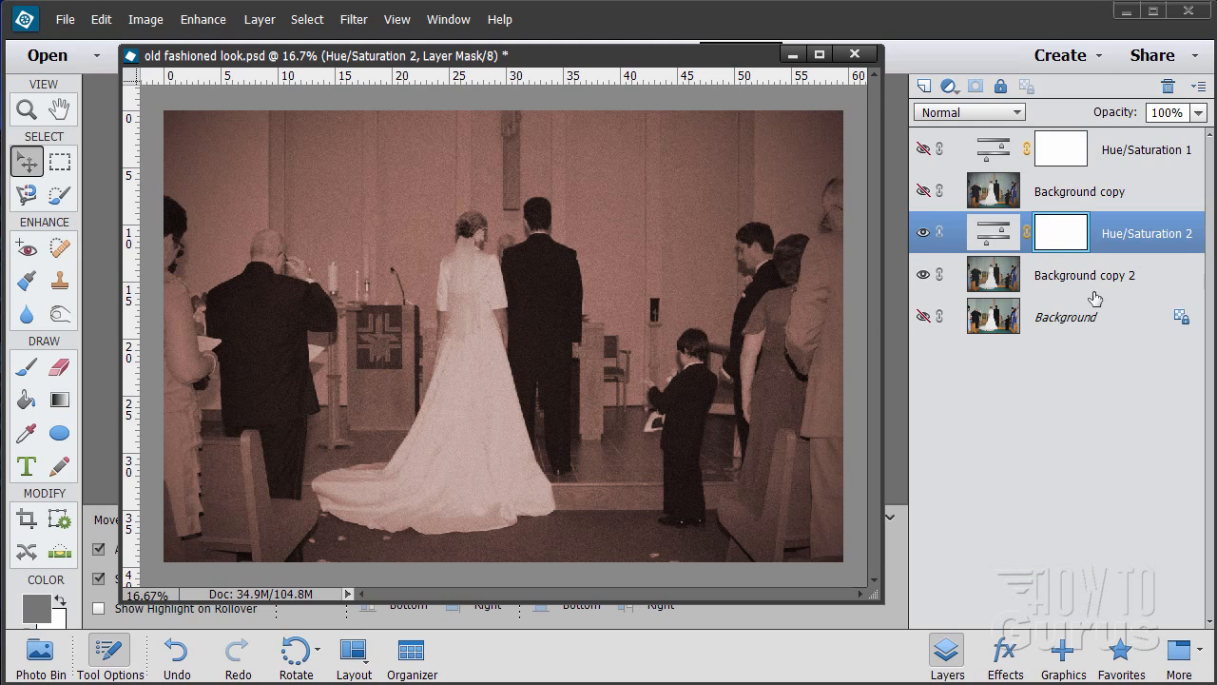
Compare the original Background photo with the noisy, vignetted copy and the brown-tinted version by toggling layer visibility.
click(922, 316)
click(923, 232)
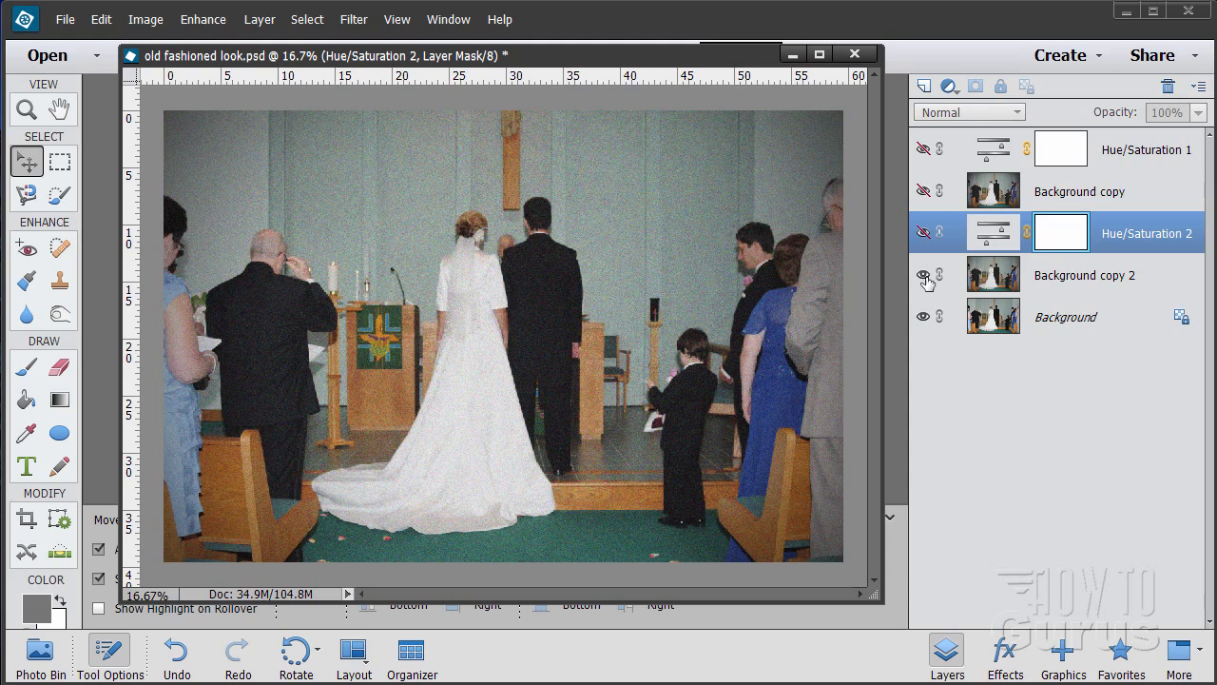
click(922, 275)
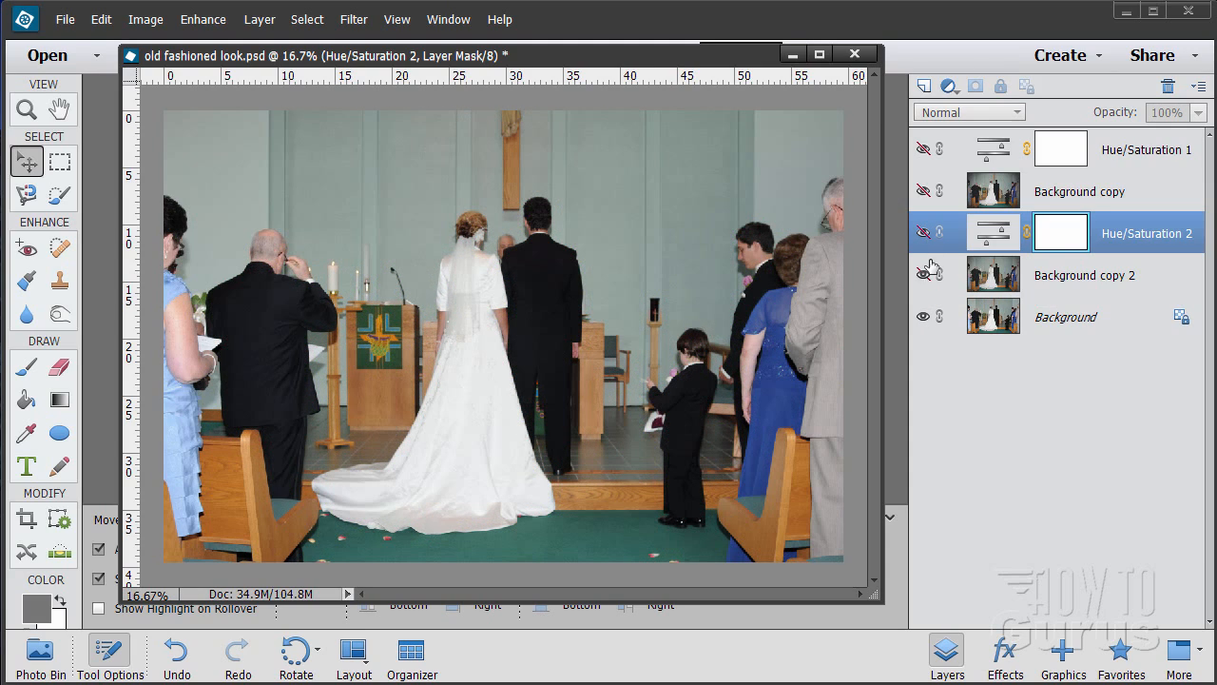
click(923, 233)
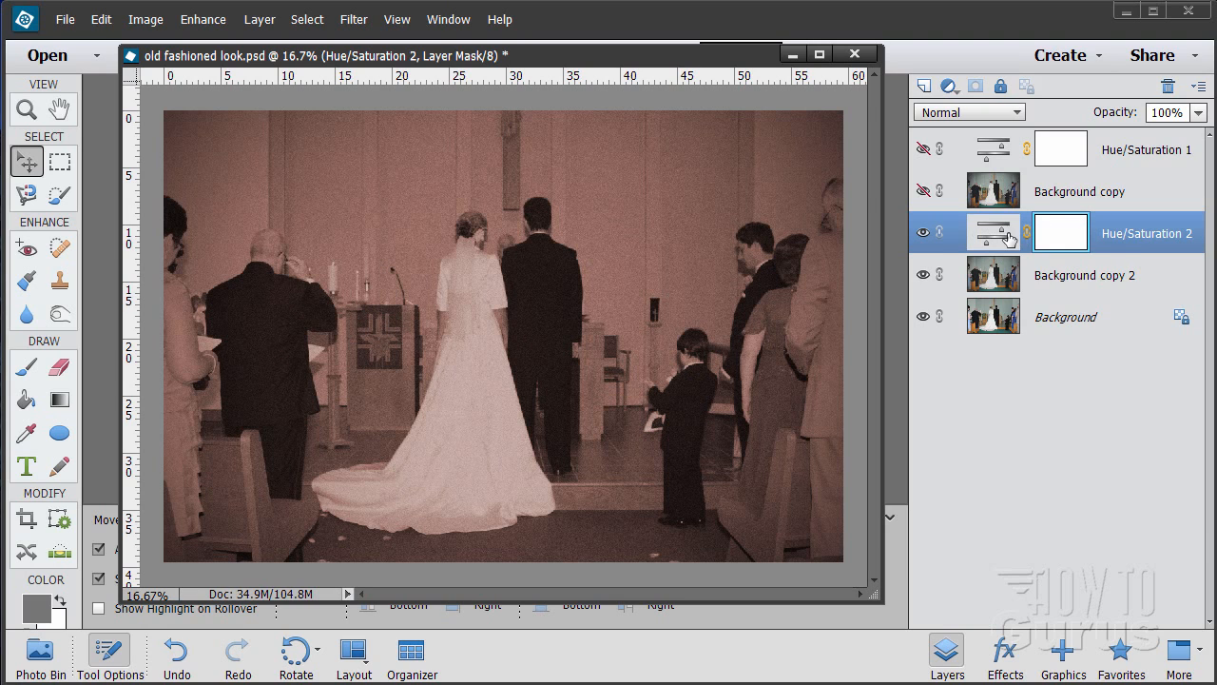
Hide Hue/Saturation 2 and Background, and add another Hue/Saturation adjustment layer with Colorize directly above Background copy 2.
click(923, 237)
click(922, 317)
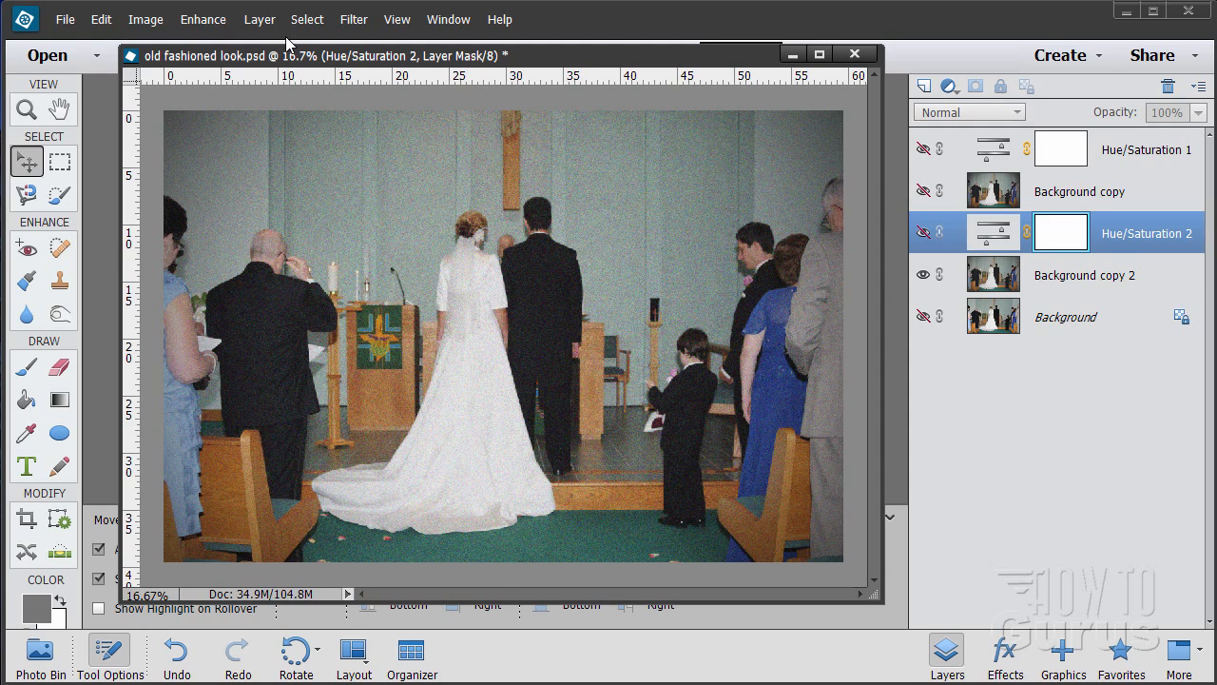
click(1046, 280)
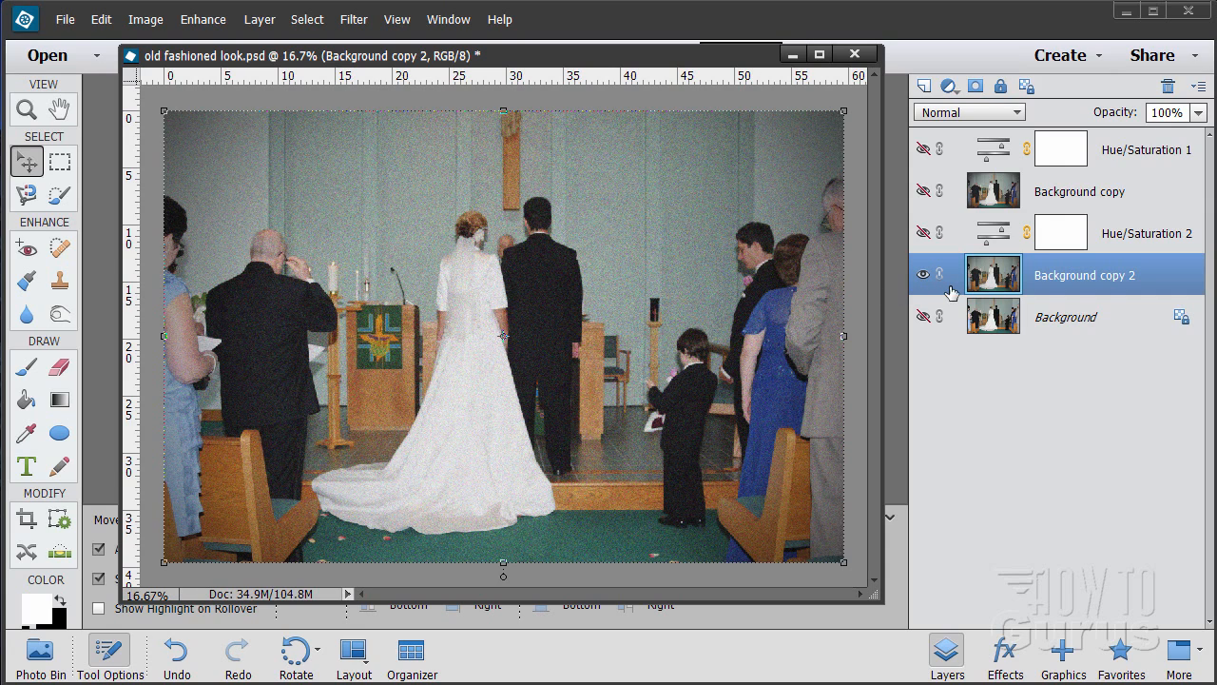
click(260, 21)
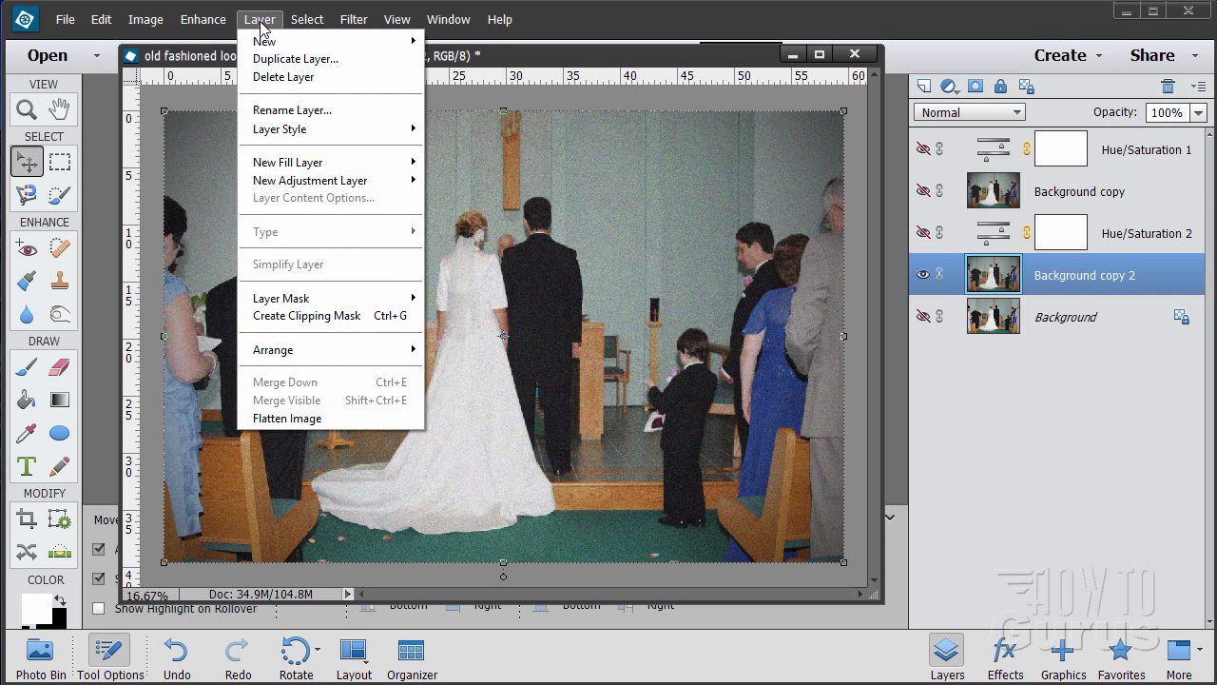
mouse_move(313, 186)
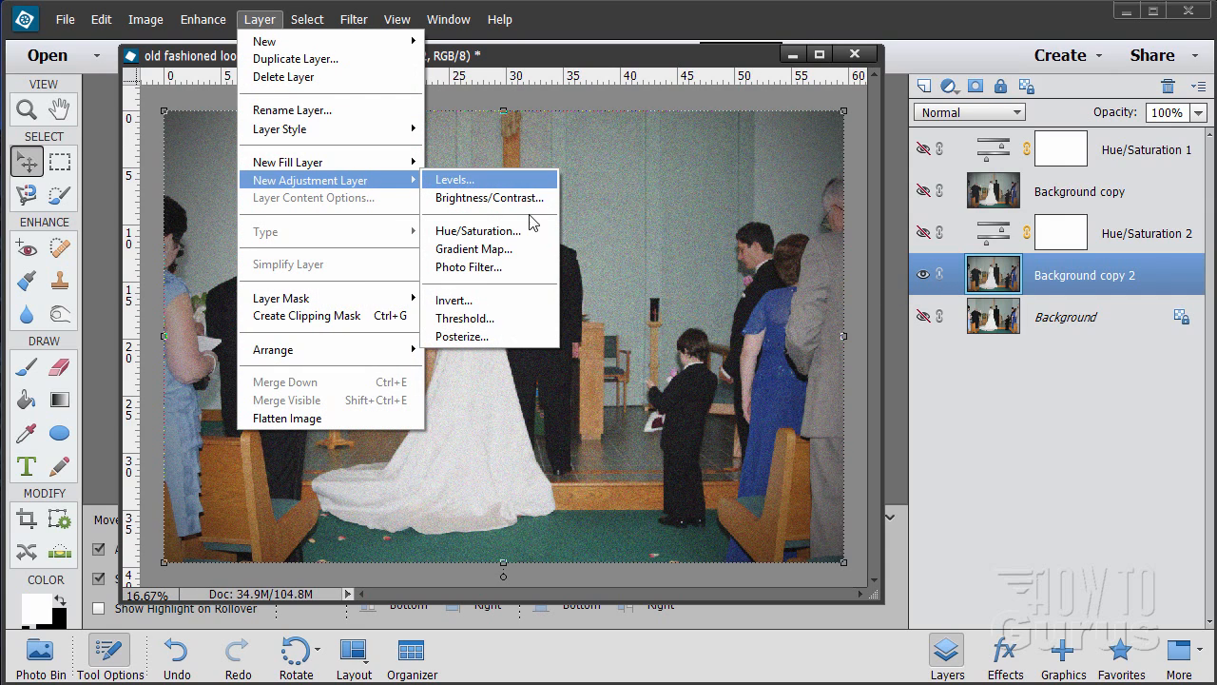
click(479, 231)
click(673, 340)
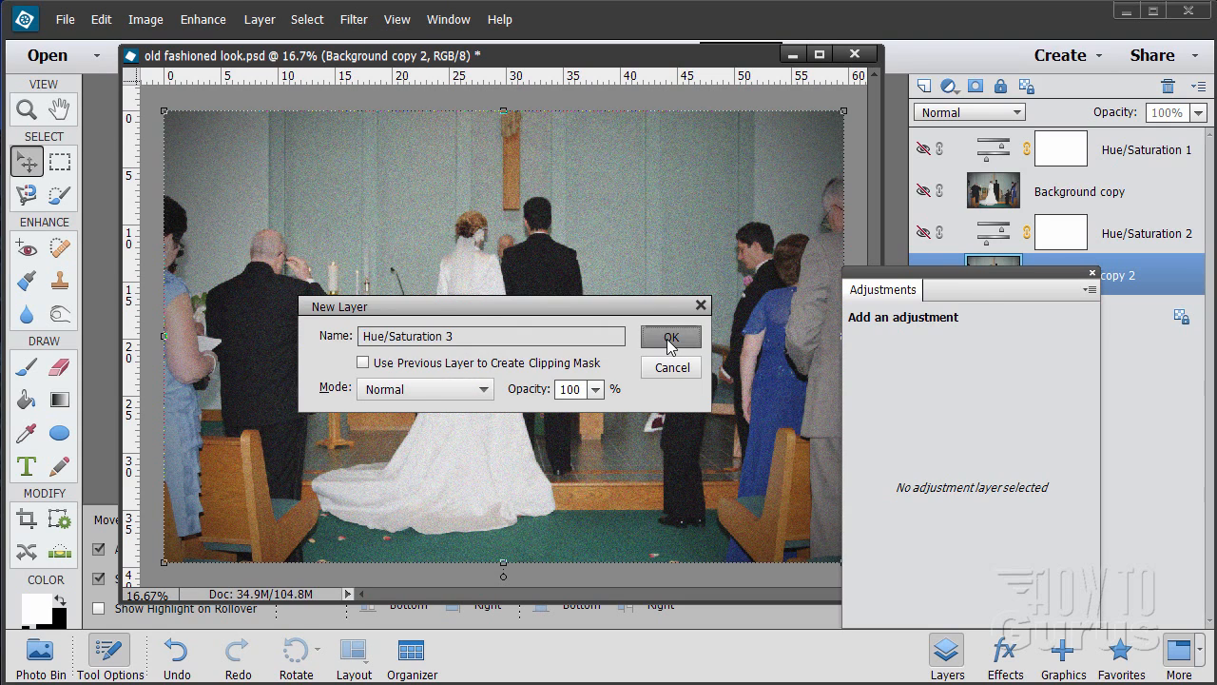
click(922, 446)
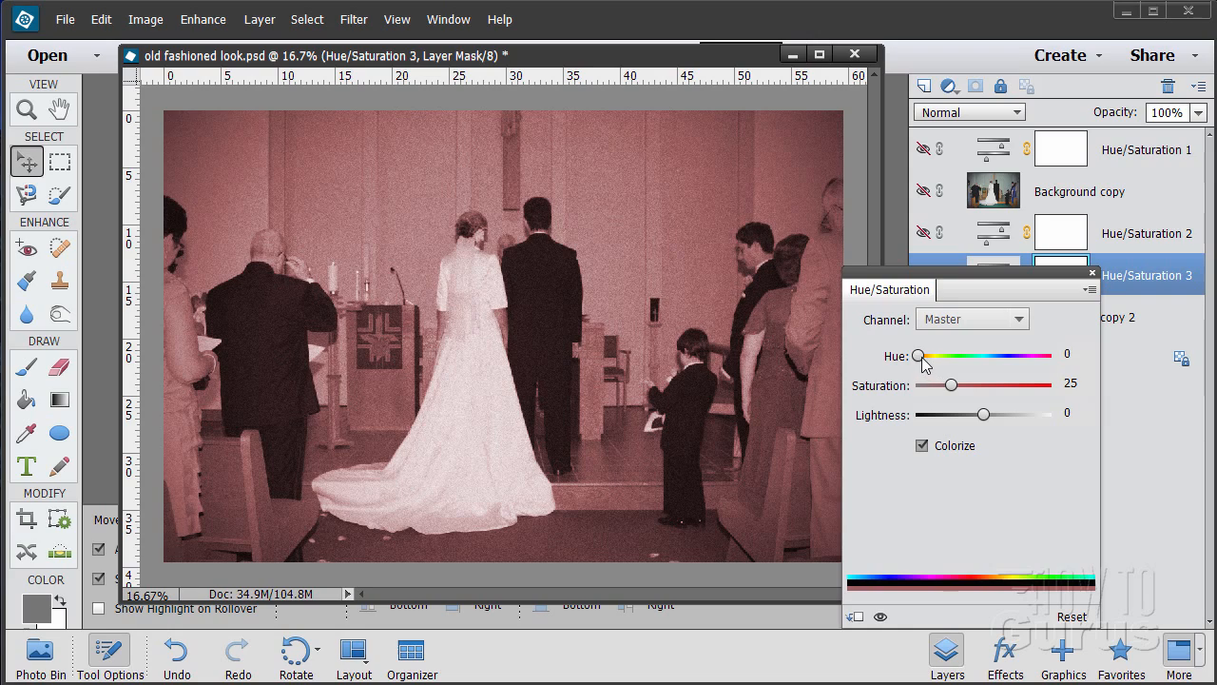
Give the new adjustment layer a blue tint with Hue 214, Saturation 24 and Lightness -9.
drag(919, 354, 997, 359)
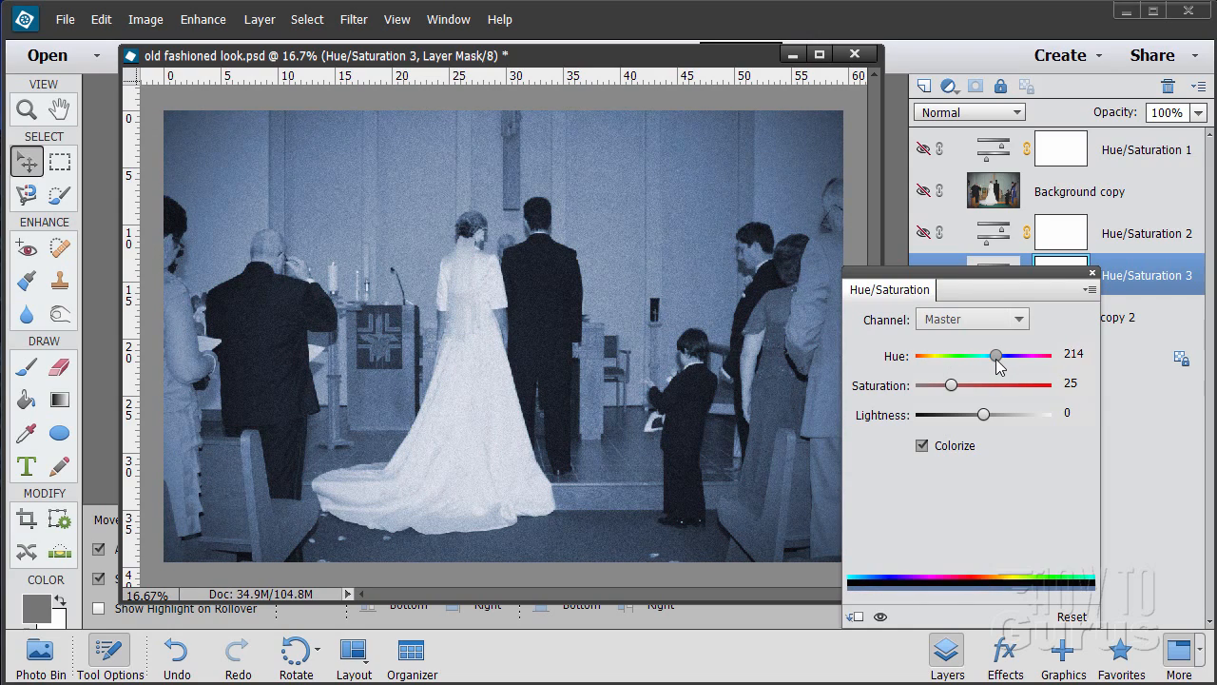
drag(997, 360, 996, 356)
drag(951, 386, 980, 418)
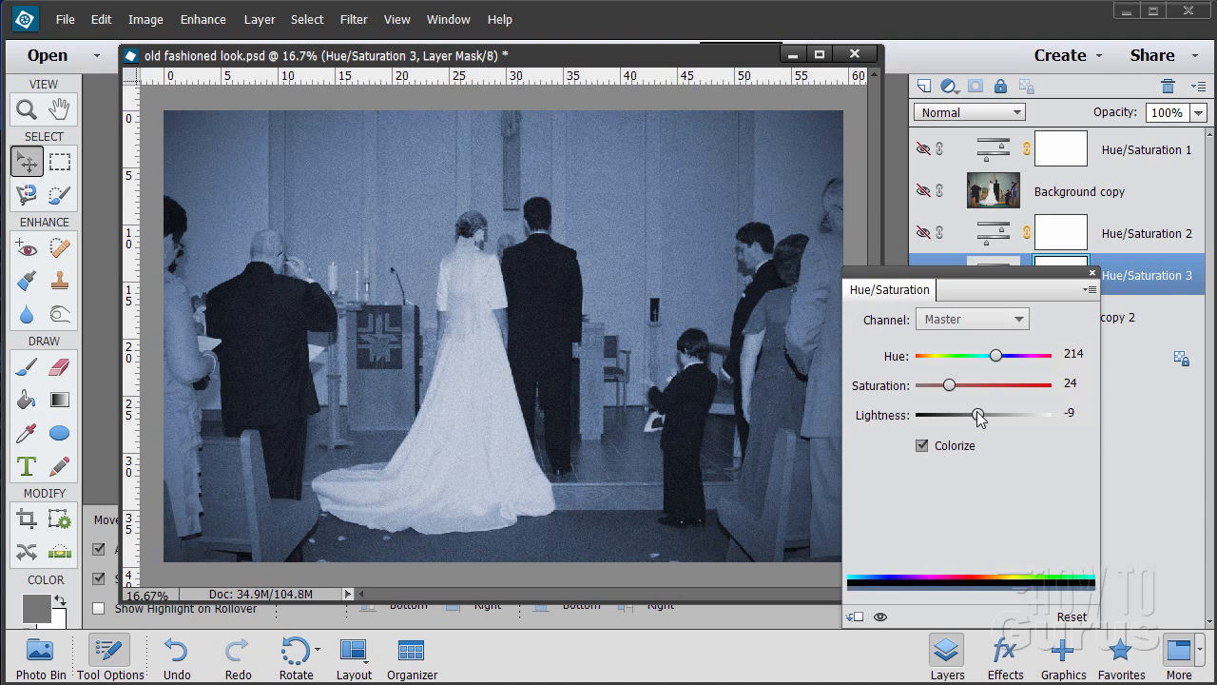
click(1092, 273)
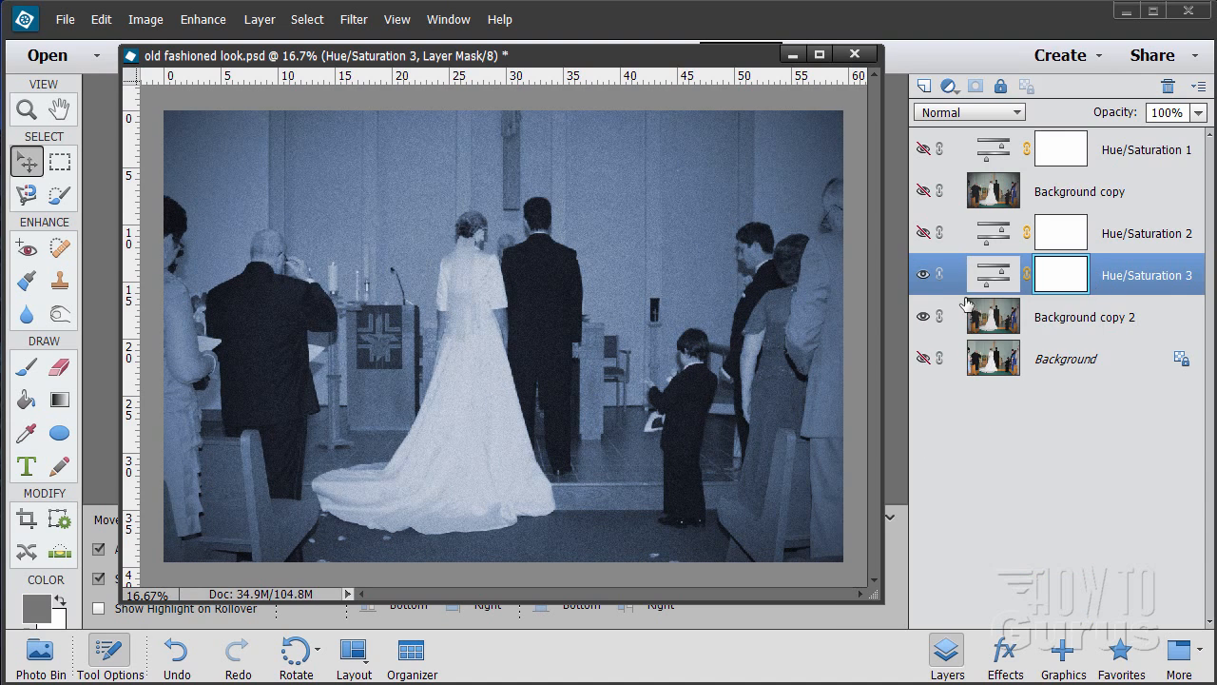
Compare the brown Hue/Saturation 2 tint with the blue Hue/Saturation 3 tint by toggling their visibility.
click(923, 232)
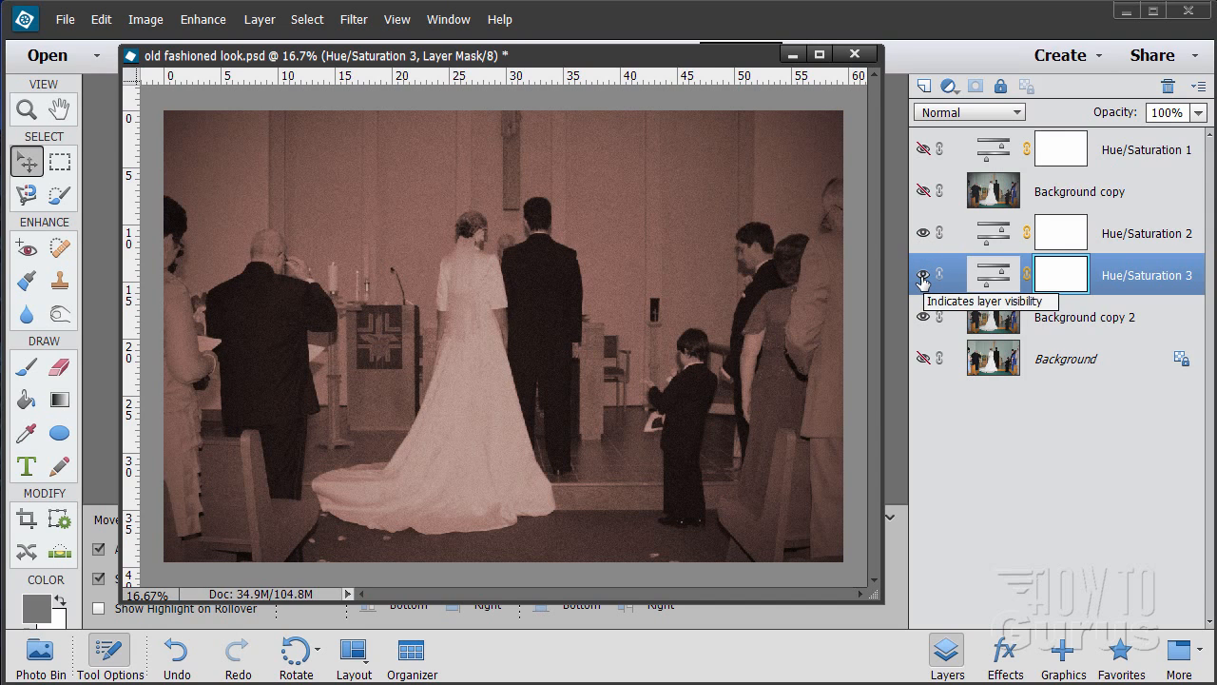
click(923, 233)
click(921, 276)
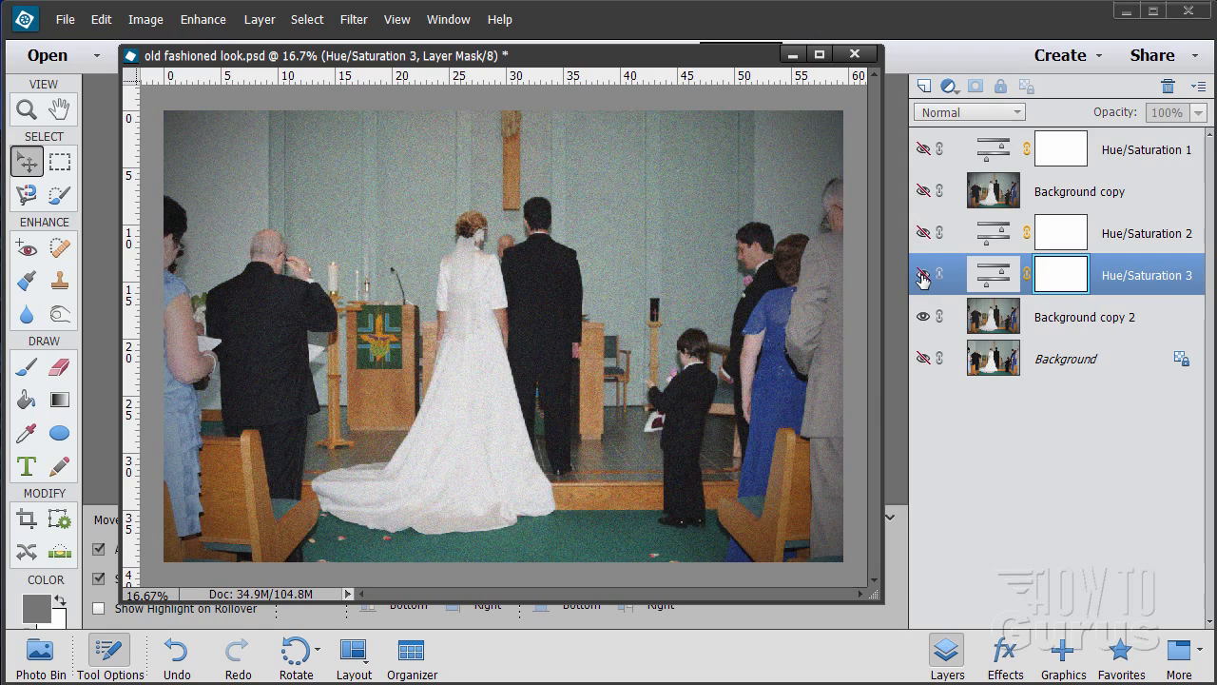
click(923, 233)
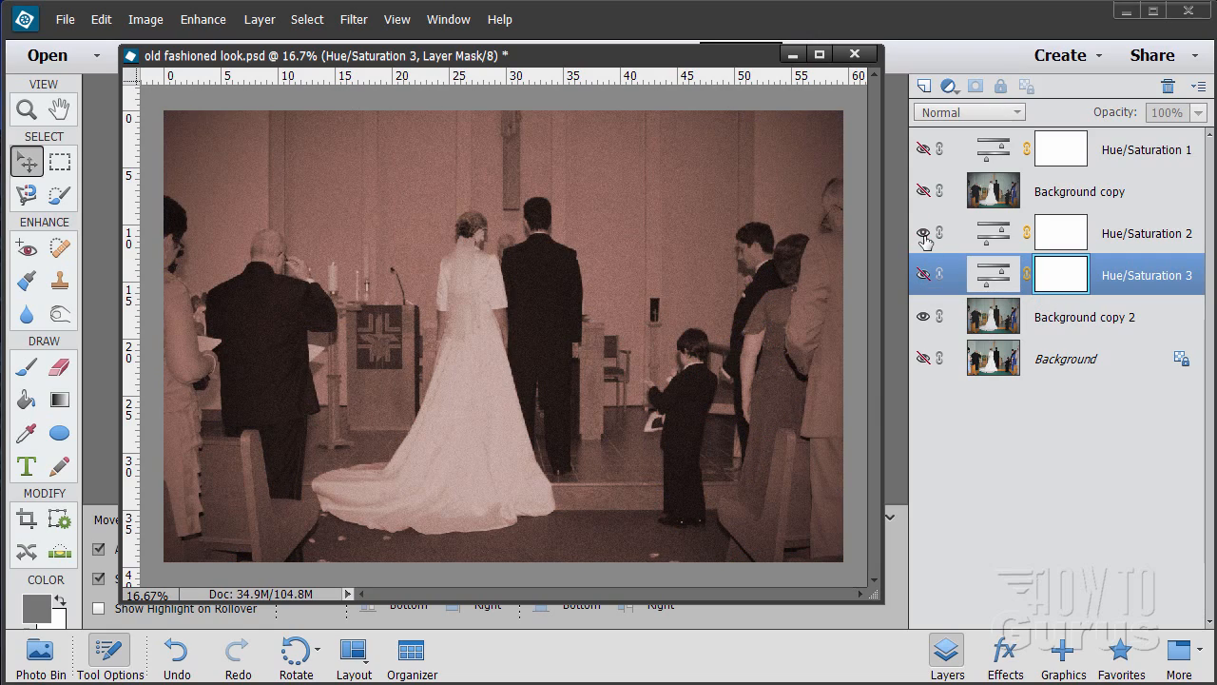
click(923, 233)
click(922, 274)
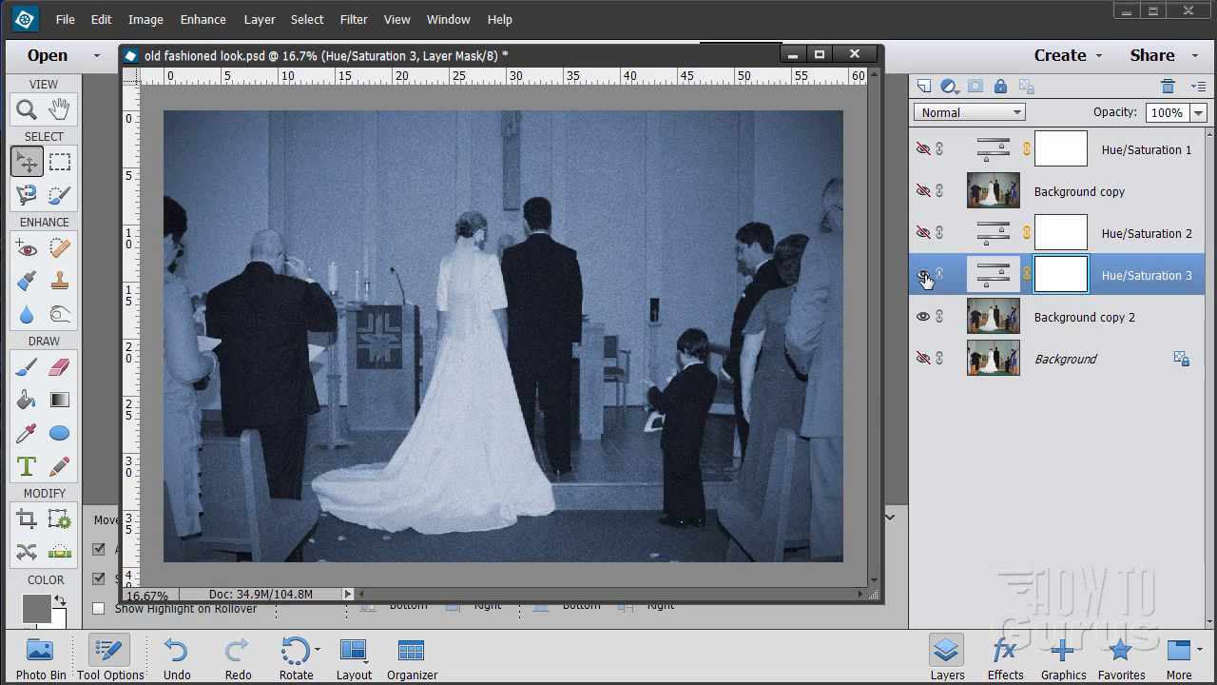
Show the brown Hue/Saturation 2 tint and hide the blue Hue/Saturation 3 layer.
click(922, 234)
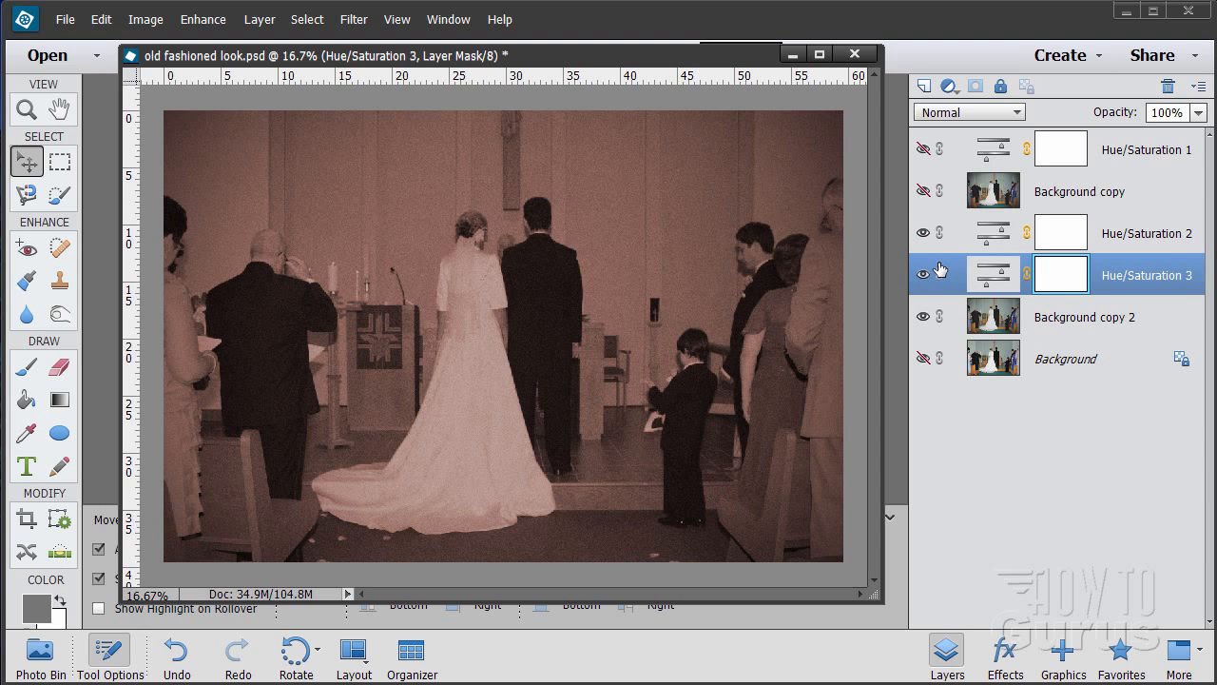
click(922, 274)
click(923, 276)
click(923, 277)
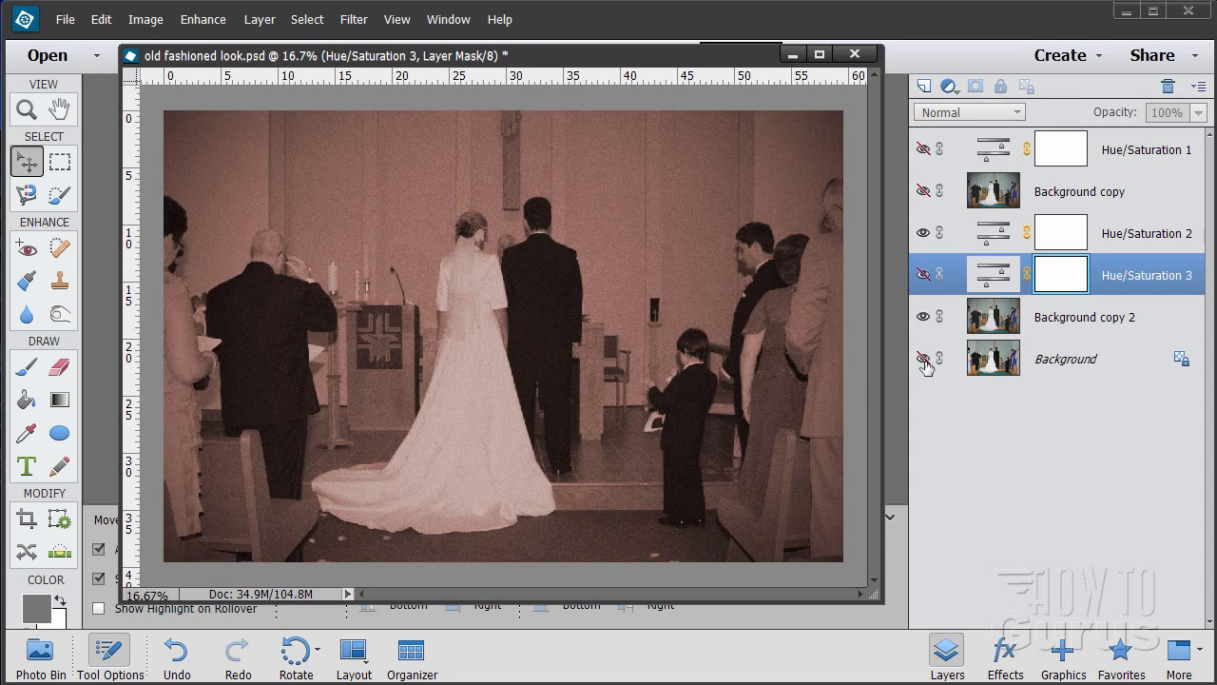
Select Background copy 2 and review the noise, camera distortion and Hue/Saturation adjustment layer commands used for the effect.
click(354, 21)
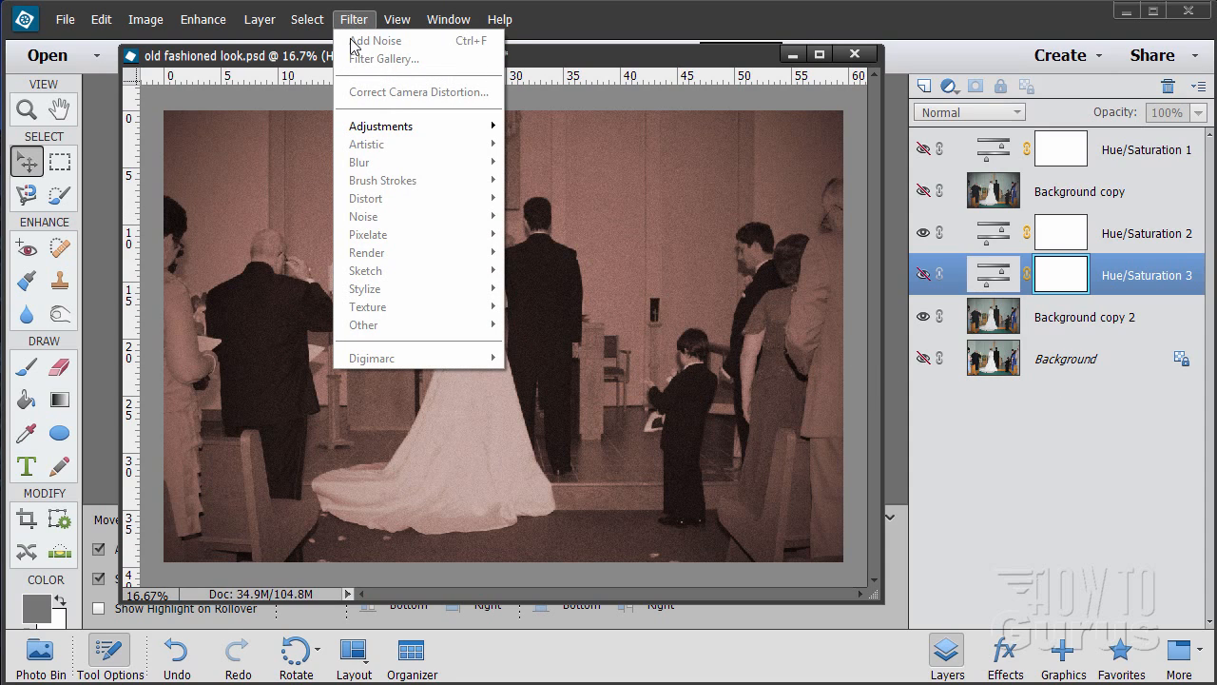
click(1046, 334)
click(357, 19)
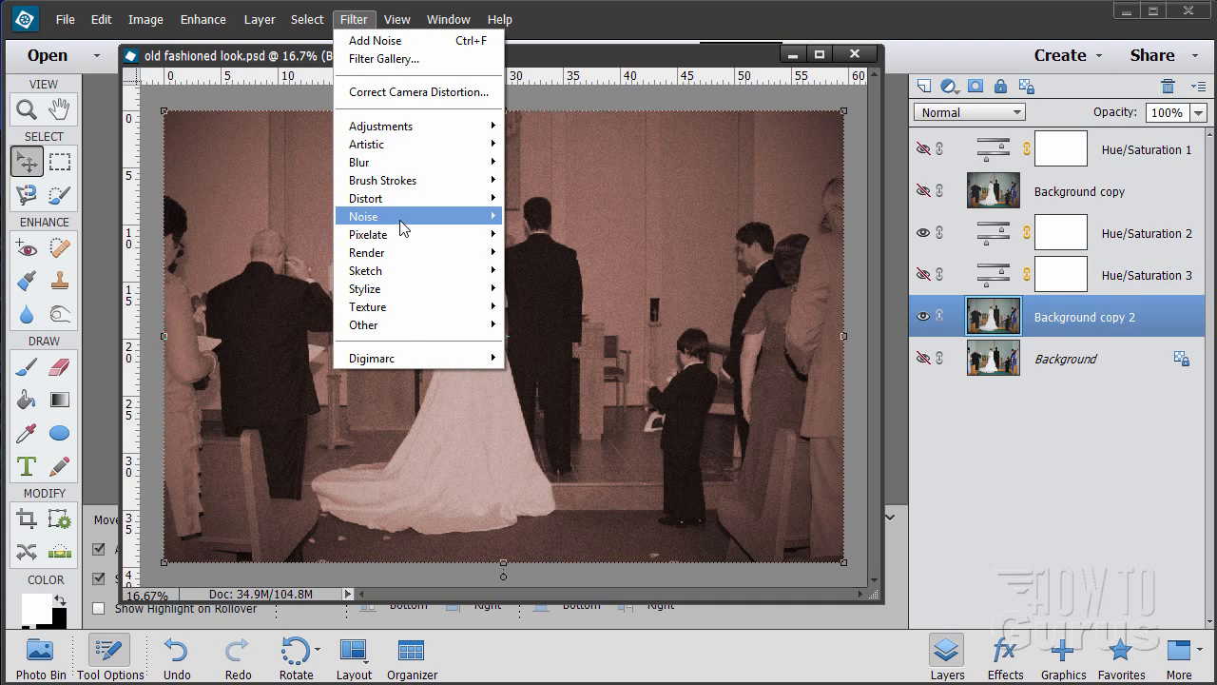
mouse_move(400, 219)
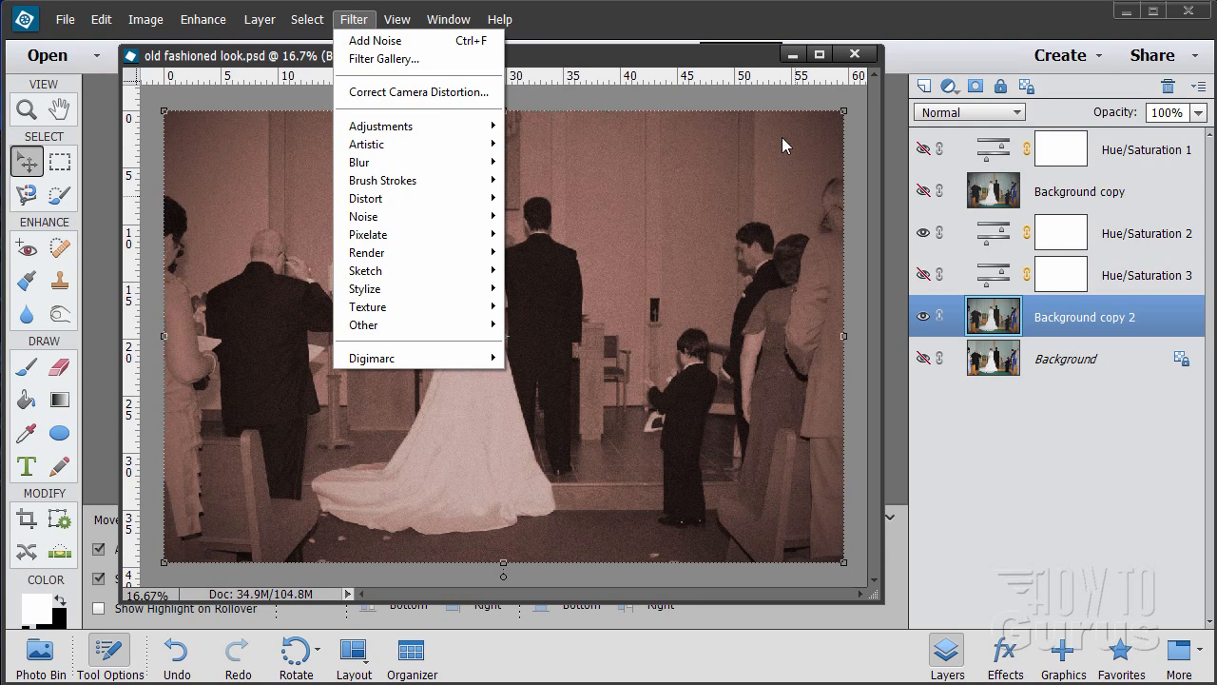
click(615, 60)
click(264, 19)
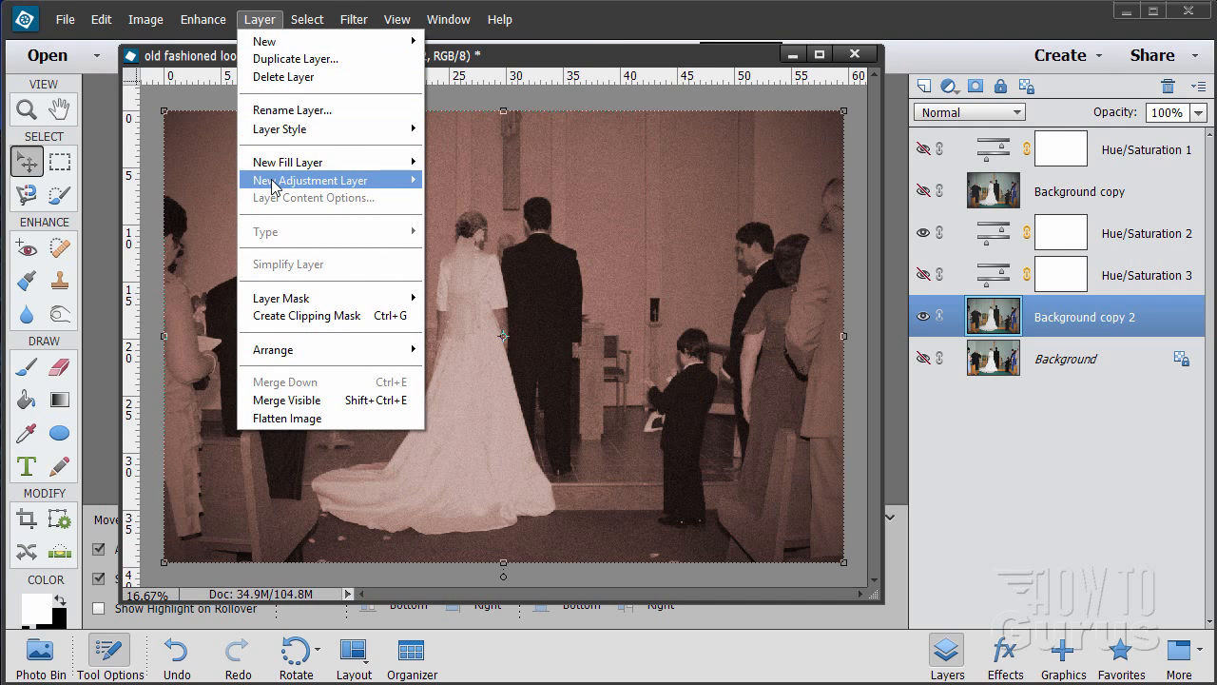
mouse_move(273, 184)
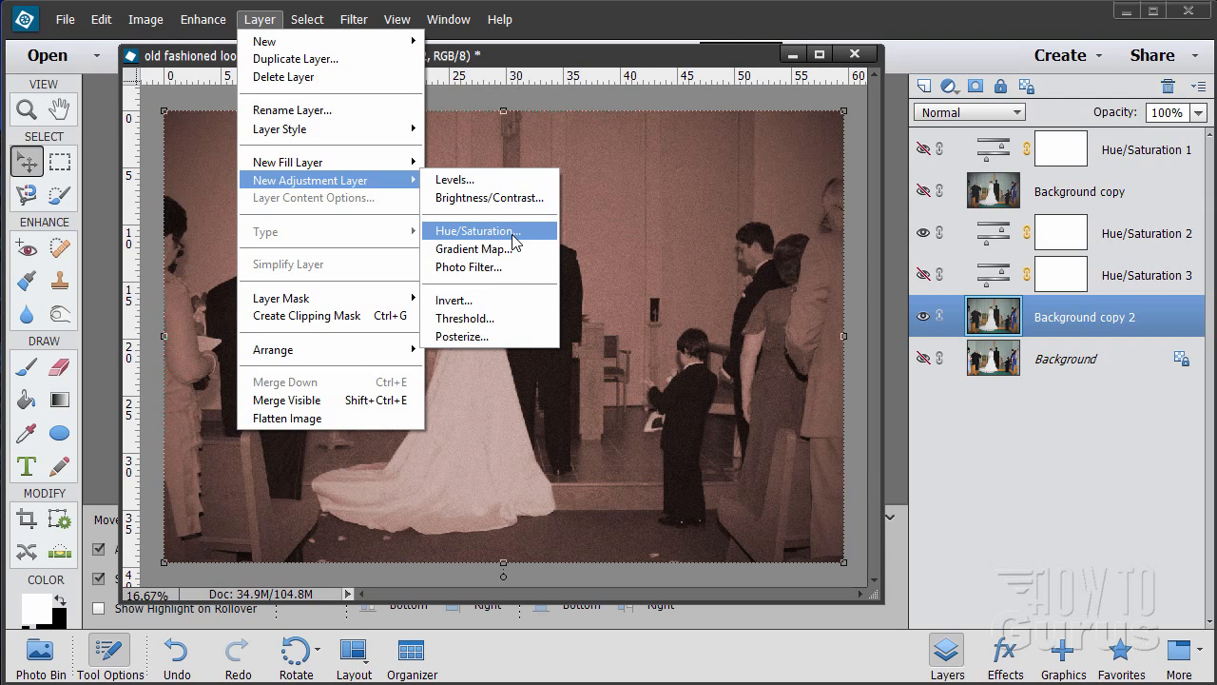
click(870, 331)
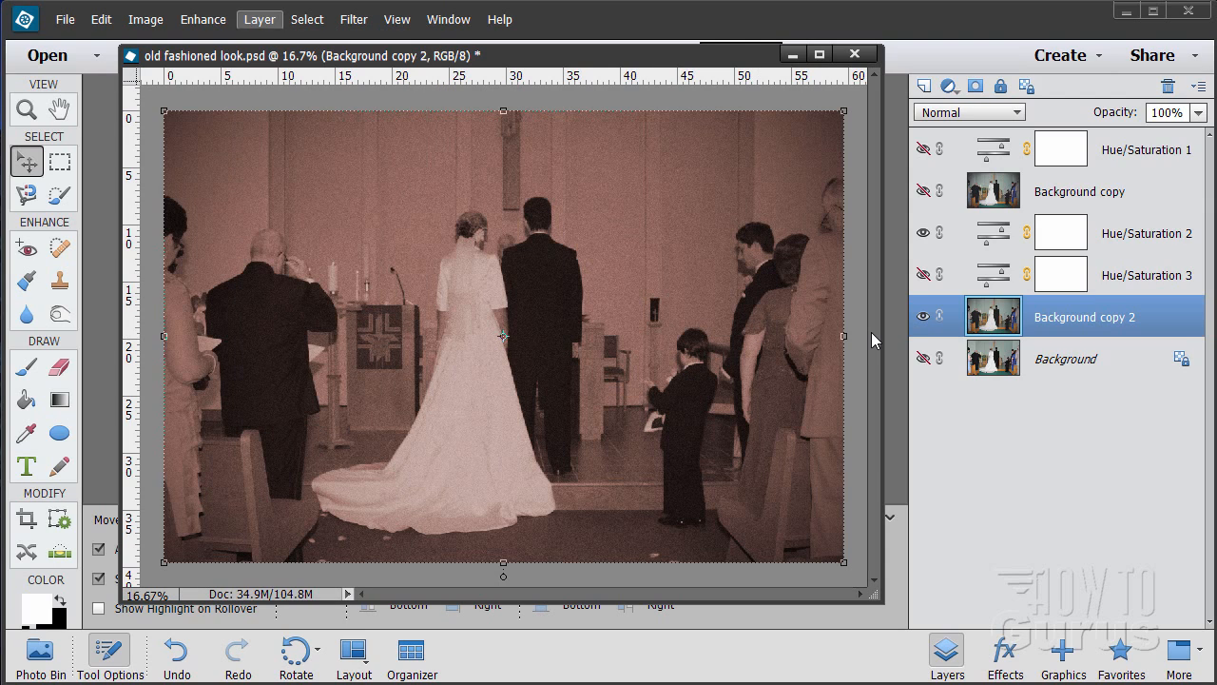